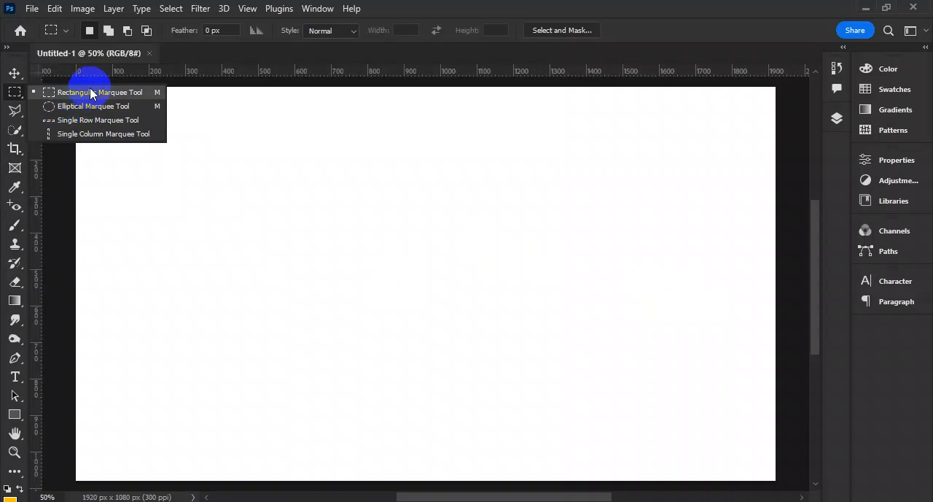
- Draw a wide rectangular marquee selection about 800 by 310 px near the canvas's upper-left corner
left_click_drag(99, 109, 387, 221)
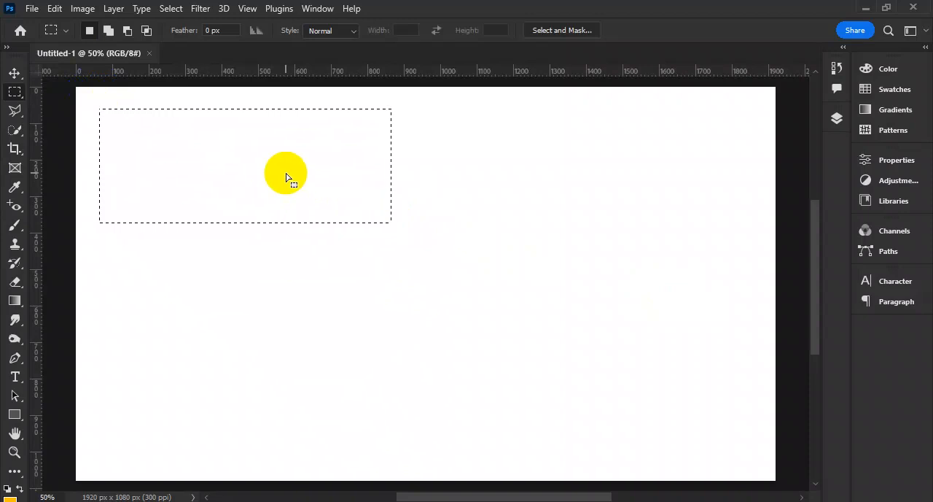
- Dock the Layers panel below the Paragraph panel, collapse the group, then open Layers and stretch it to nearly full canvas height
left_click(837, 118)
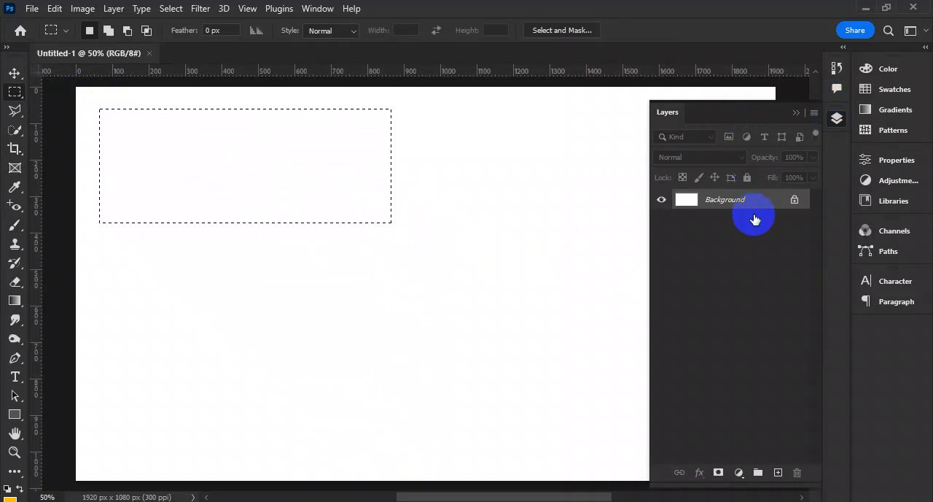
left_click(925, 46)
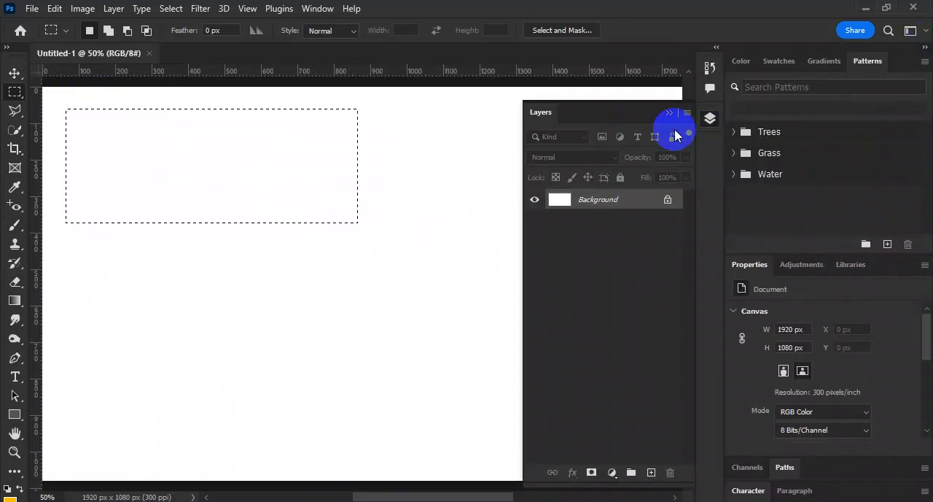
left_click_drag(700, 128, 747, 487)
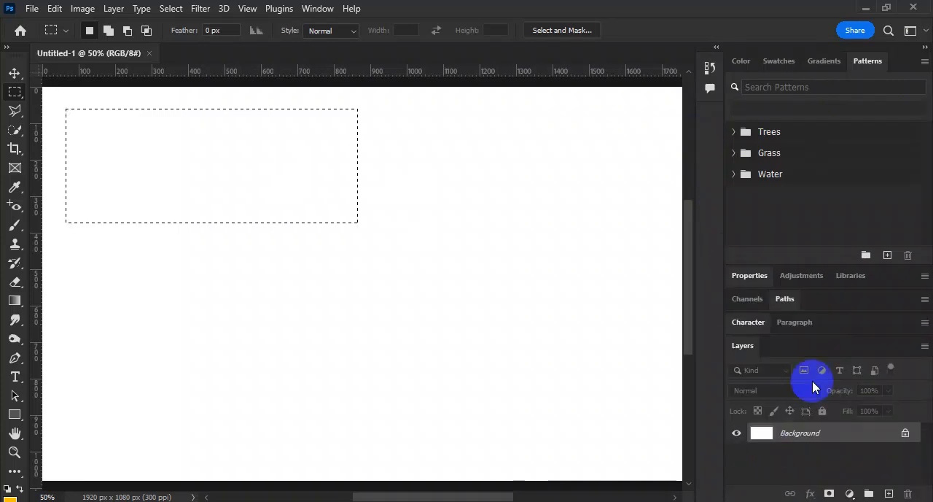
left_click(924, 46)
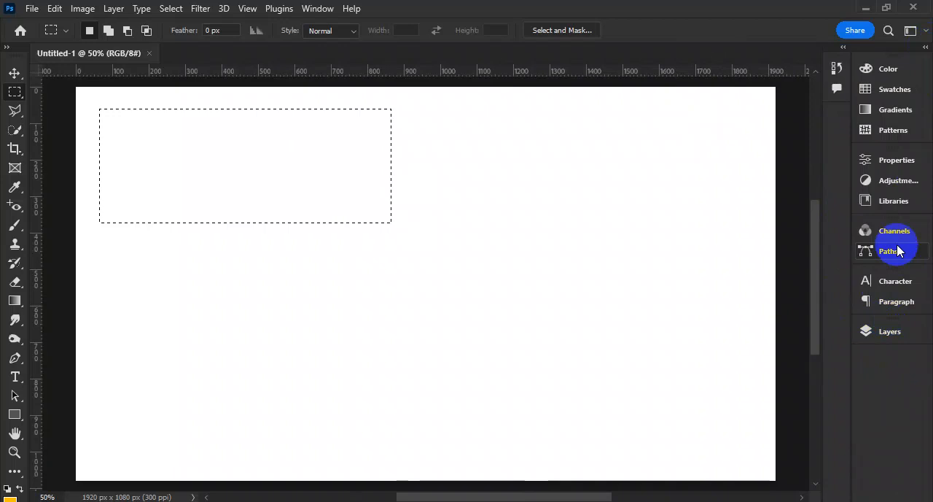
left_click(908, 331)
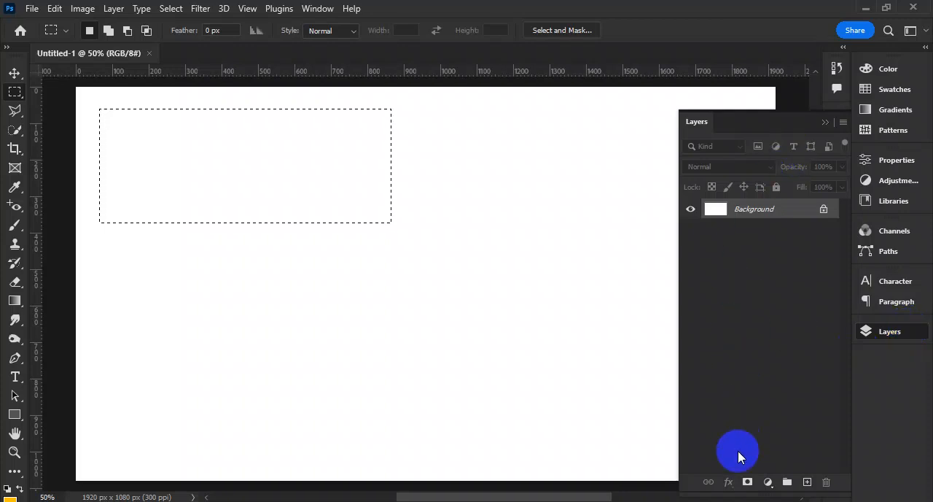
left_click_drag(760, 111, 753, 375)
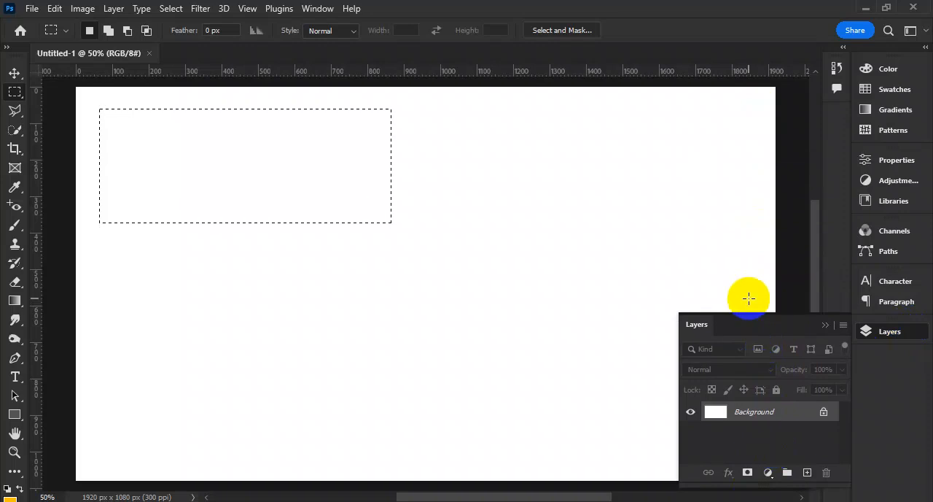
left_click_drag(745, 312, 775, 83)
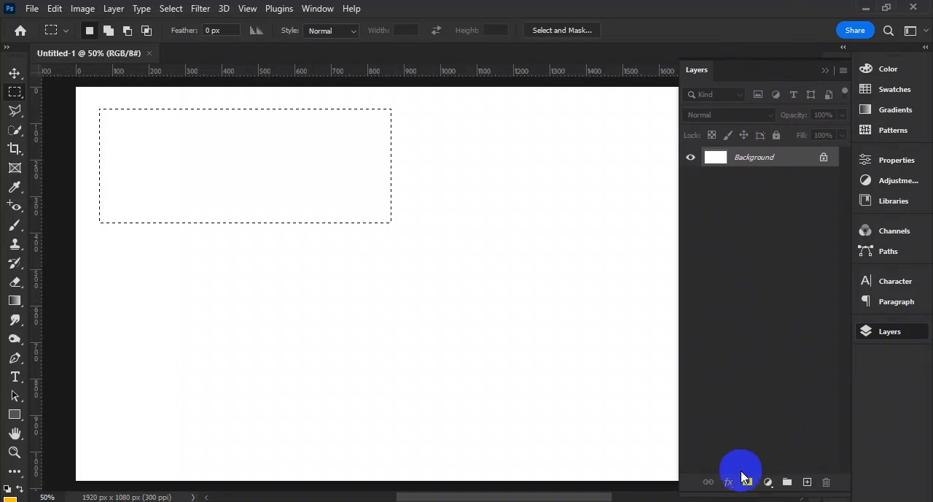
- Create a new layer and fill the wide rectangular selection with the orange-yellow foreground color
left_click(806, 482)
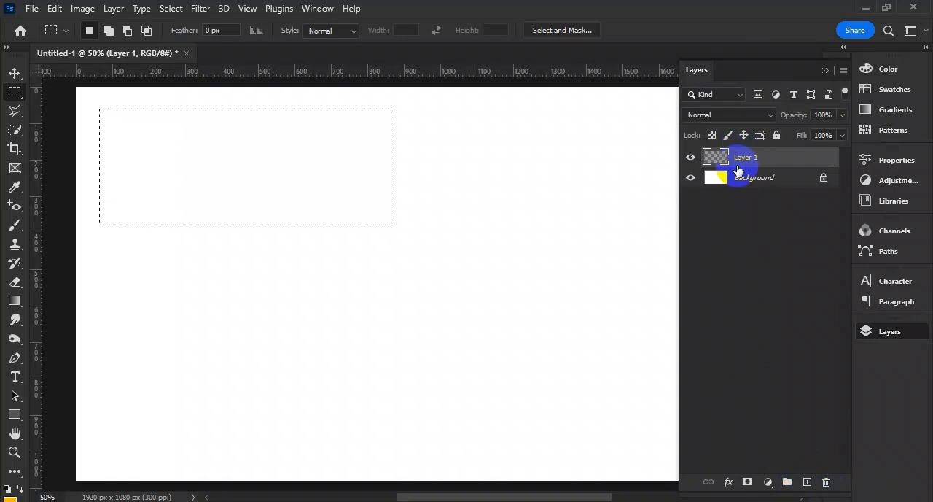
key("alt+BackSpace")
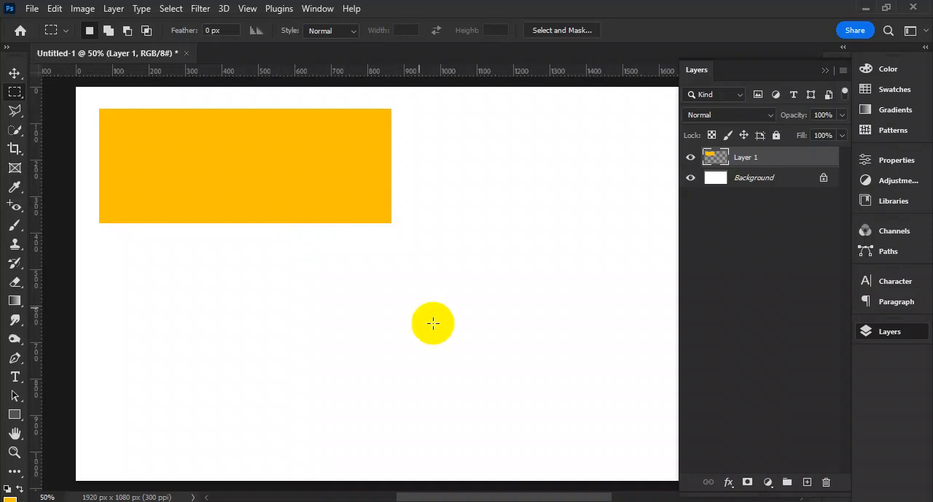
- Make a square about 590 px wide below the rectangle with the Rectangular Marquee Tool, fill it orange-yellow on a new layer and deselect
left_click(18, 94)
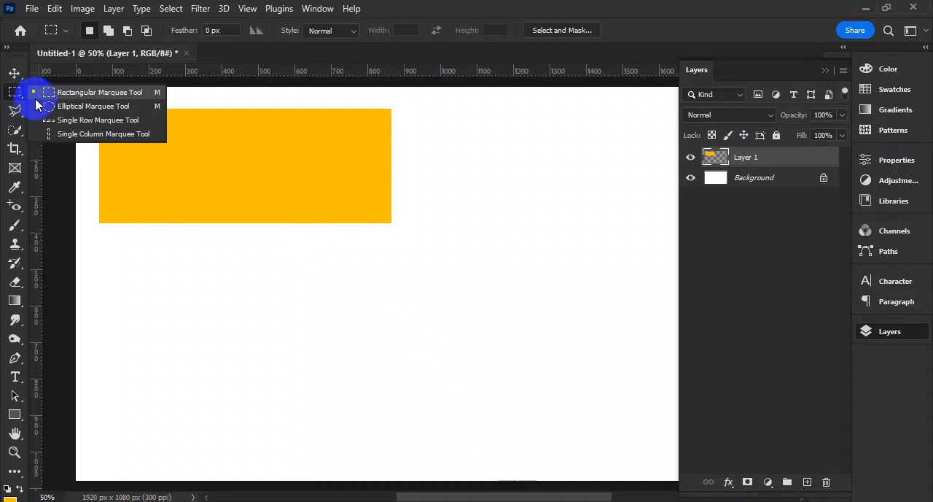
left_click_drag(36, 104, 59, 92)
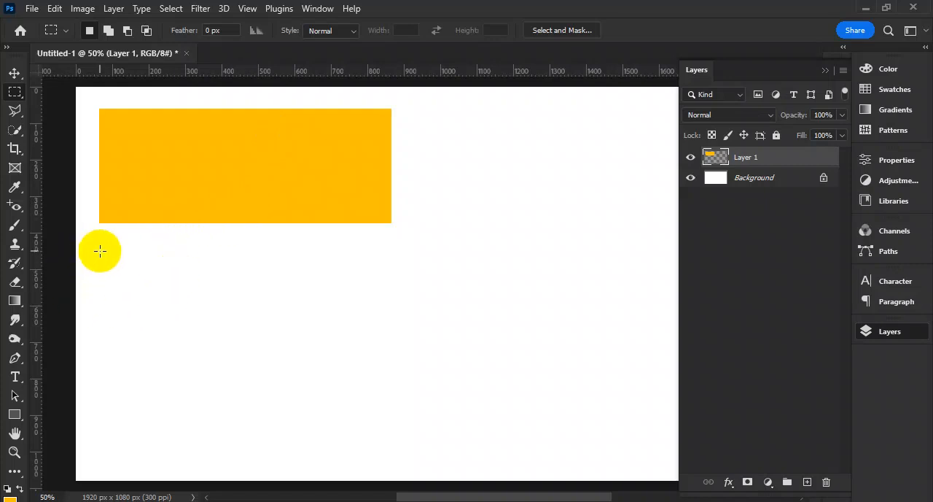
left_click_drag(100, 251, 492, 467)
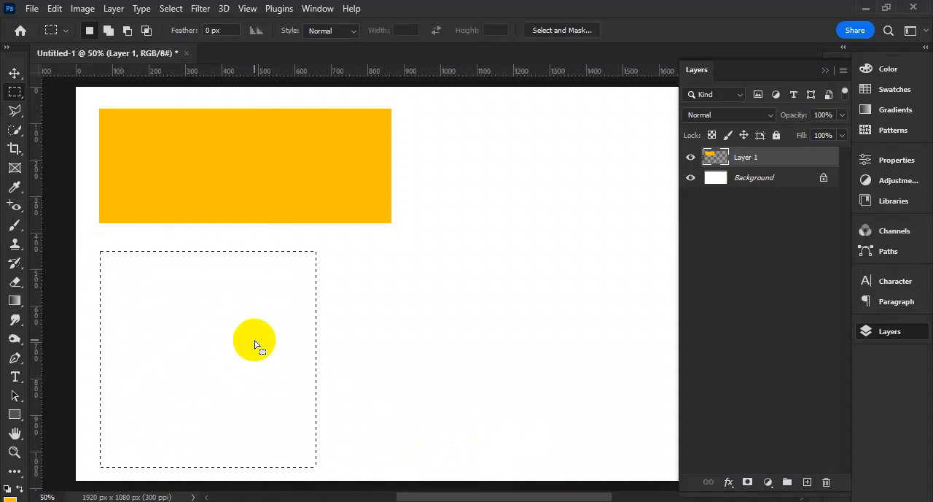
left_click(808, 481)
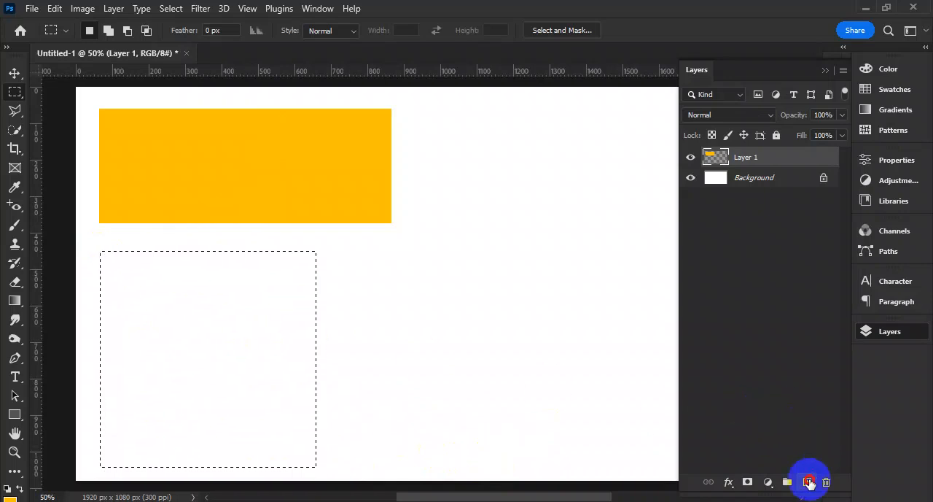
key("alt+BackSpace")
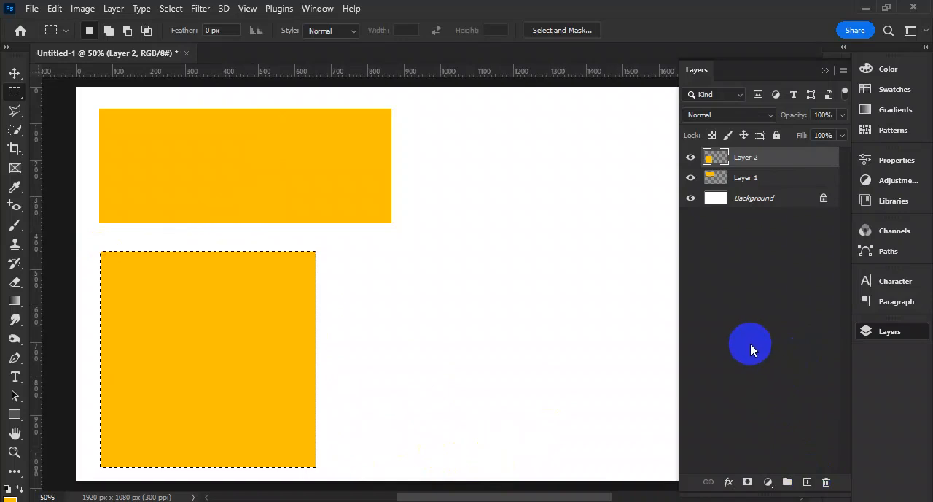
key("ctrl+d")
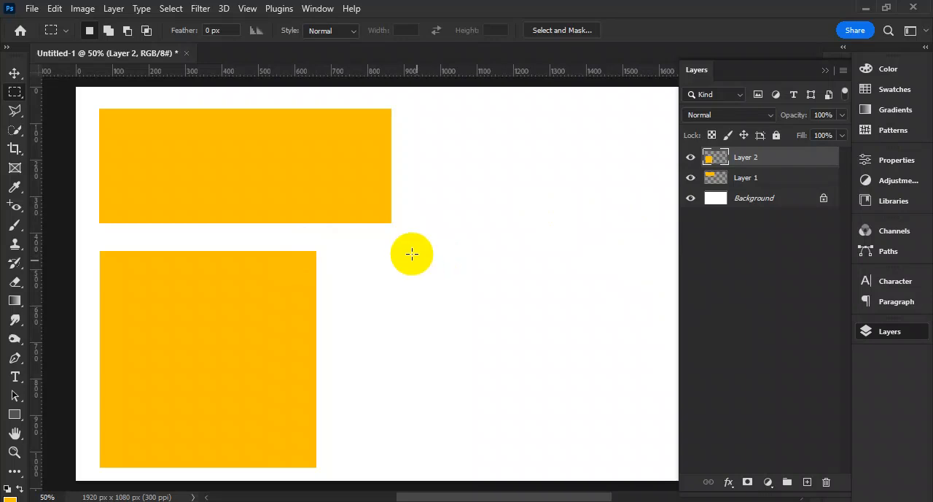
- Select a tall rectangle about 560 by 960 px beside the orange-yellow shapes, fill it black on a new layer and deselect
left_click_drag(358, 253, 580, 463)
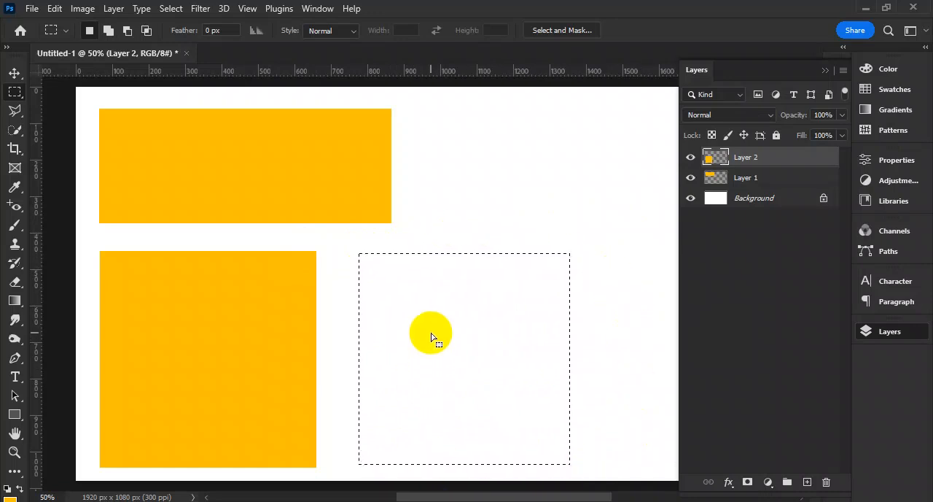
left_click_drag(421, 106, 624, 456)
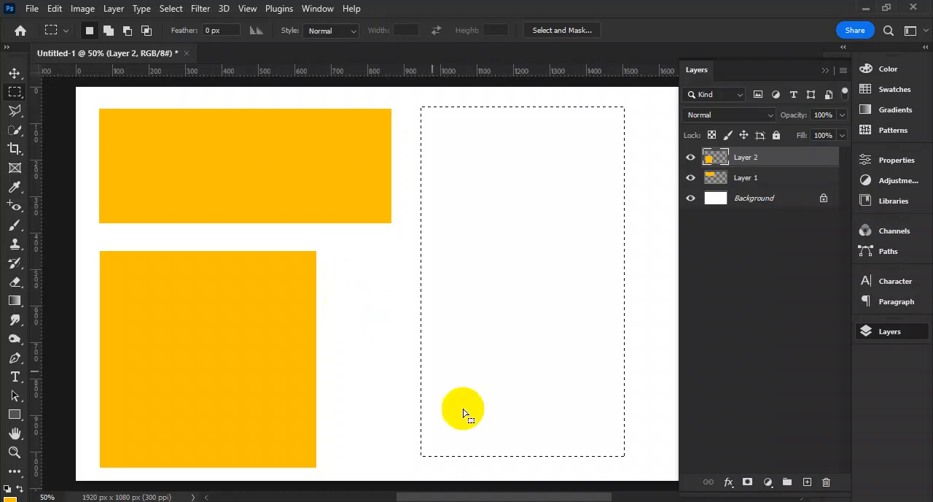
left_click(807, 481)
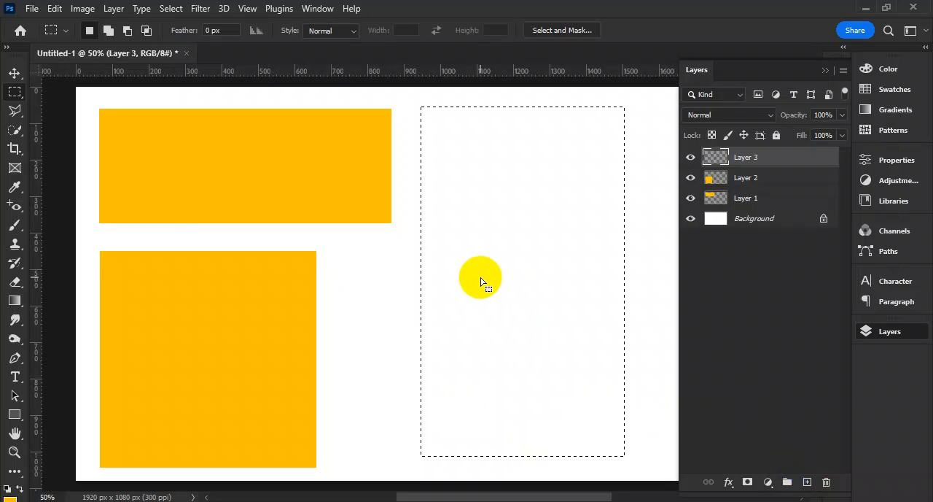
left_click(481, 283)
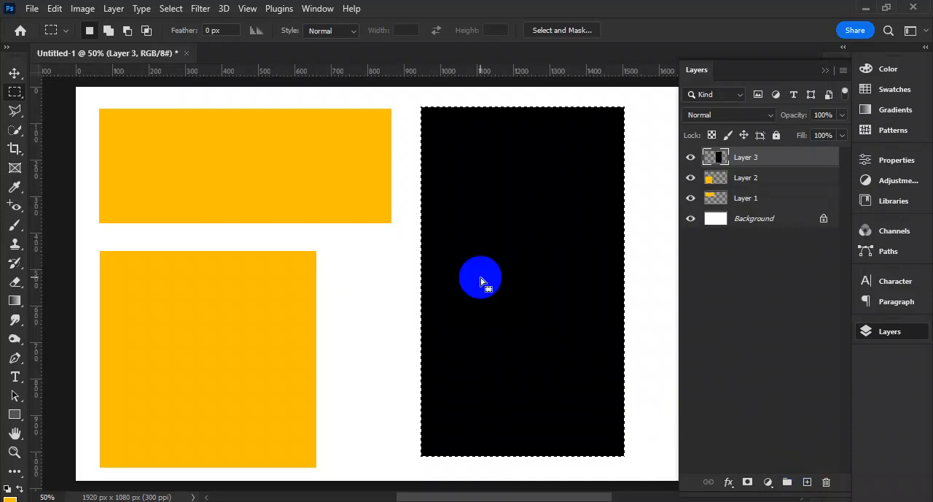
key("ctrl+d")
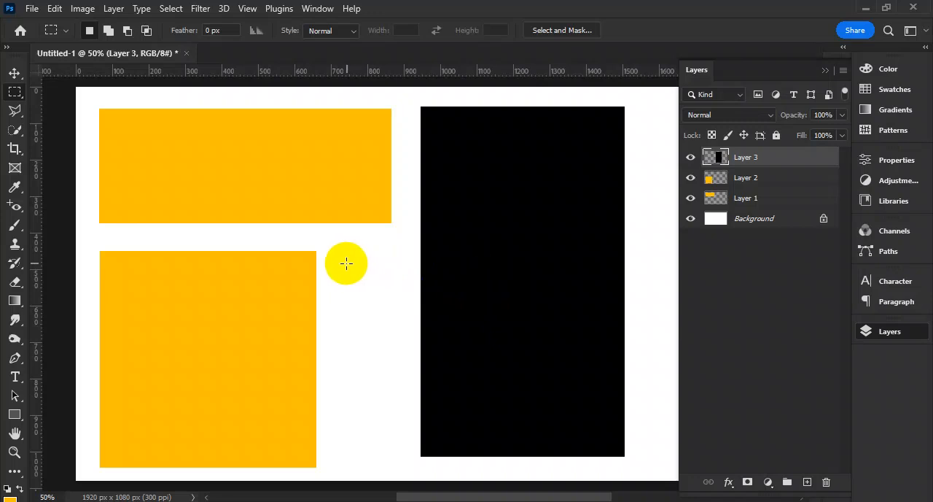
- Make an orange-yellow square about 225 px wide on a new layer between the large square and black rectangle, aligned with the large square's upper edge
left_click_drag(330, 257, 411, 355)
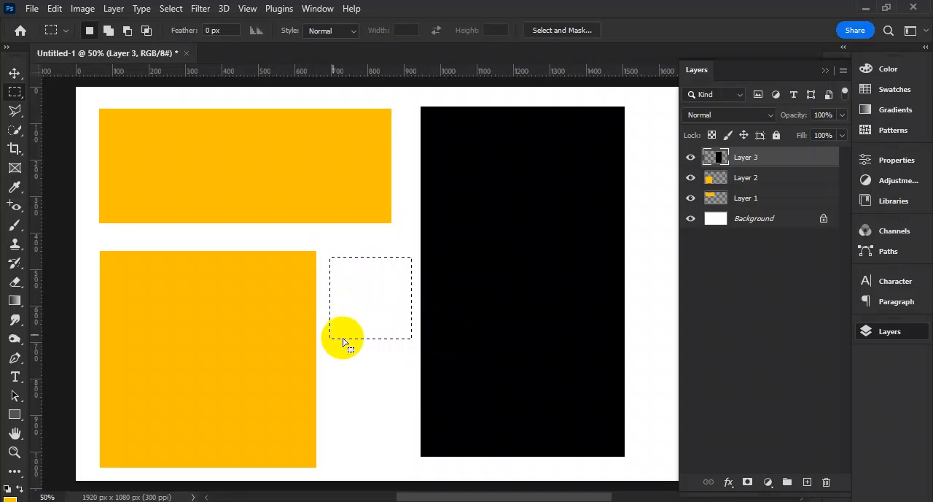
left_click(807, 482)
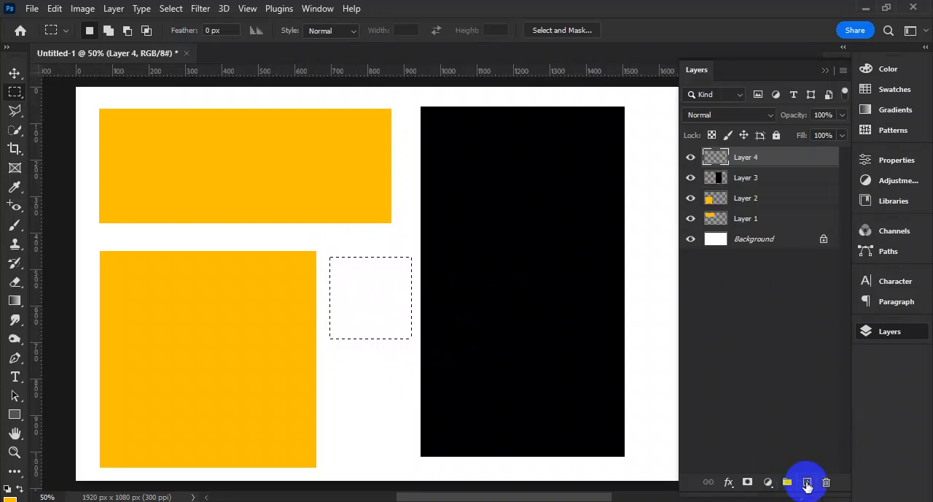
key("alt+BackSpace")
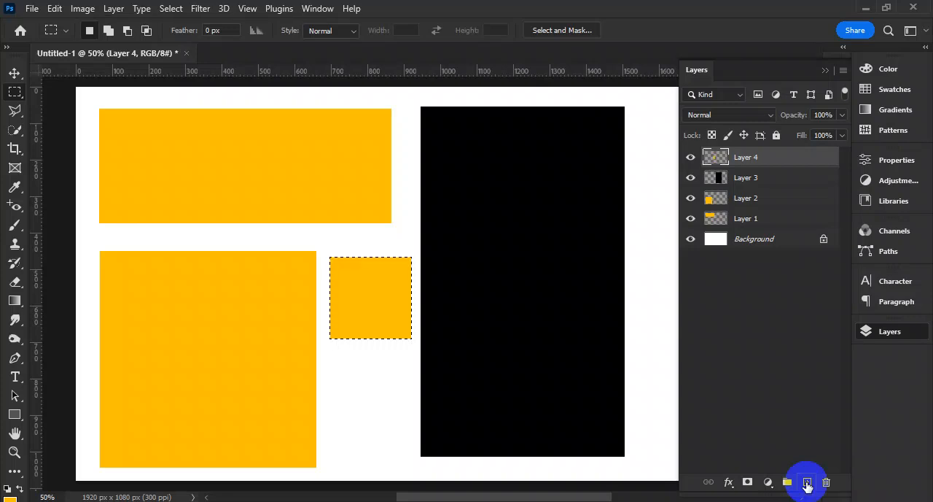
key("ctrl+d")
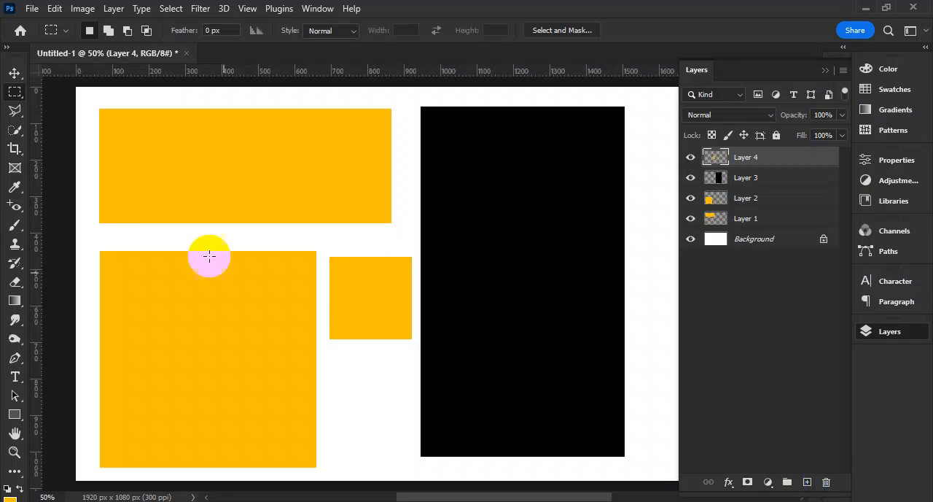
left_click_drag(393, 325, 307, 325)
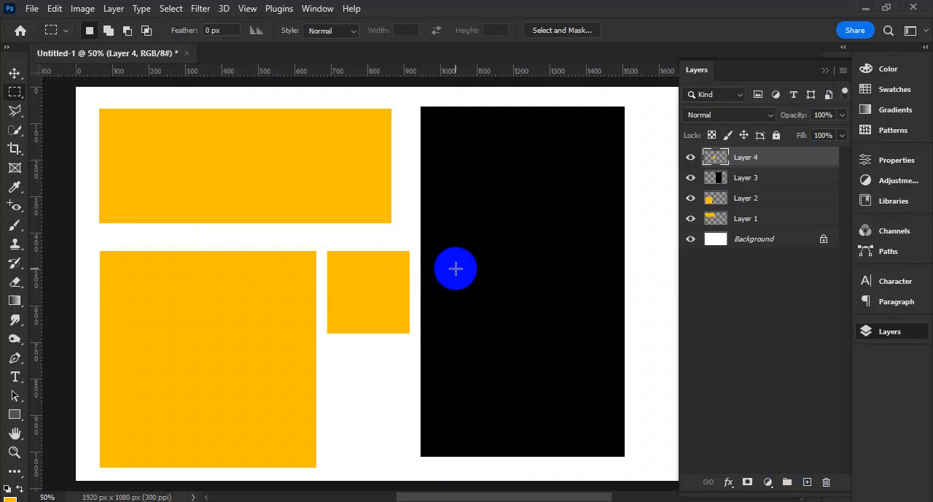
- Delete all the shape layers, leaving only the Background layer
left_click(825, 484)
left_click(826, 484)
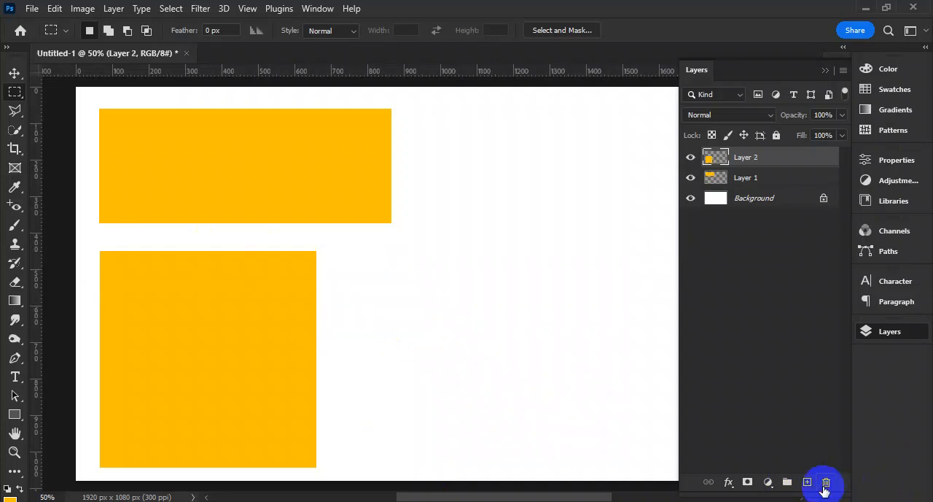
left_click(825, 484)
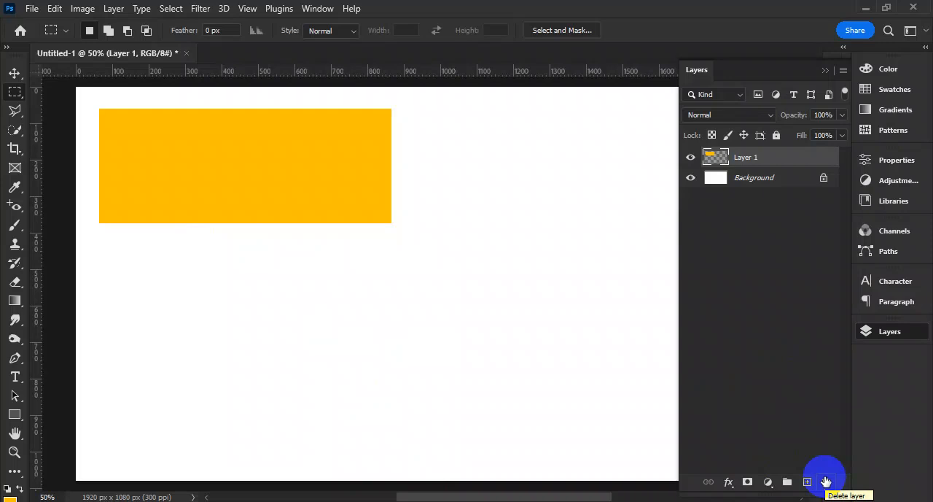
left_click(825, 481)
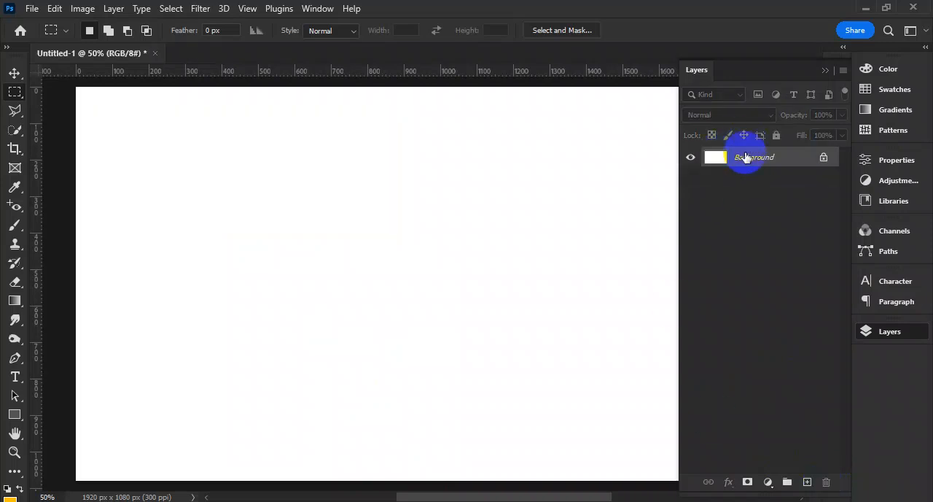
- Make a circle about 660 px in diameter with the Elliptical Marquee Tool, fill it black on a new layer and deselect
right_click(13, 95)
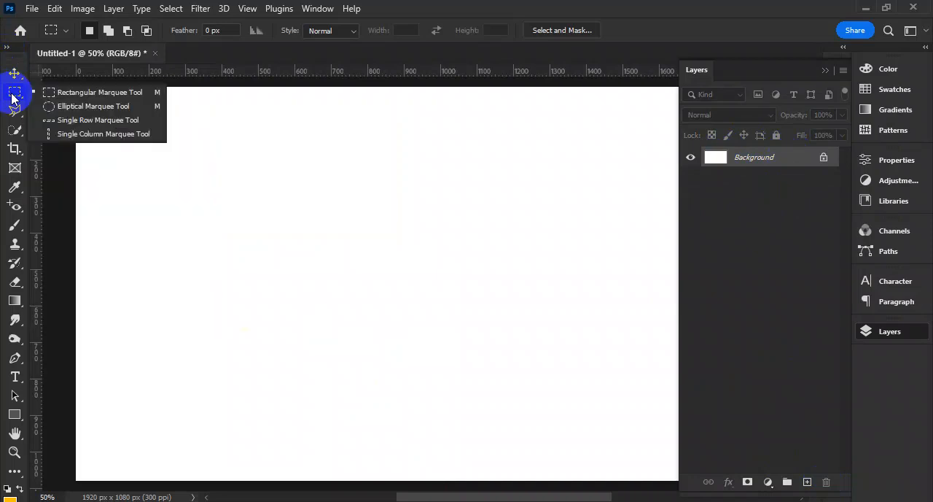
left_click(86, 108)
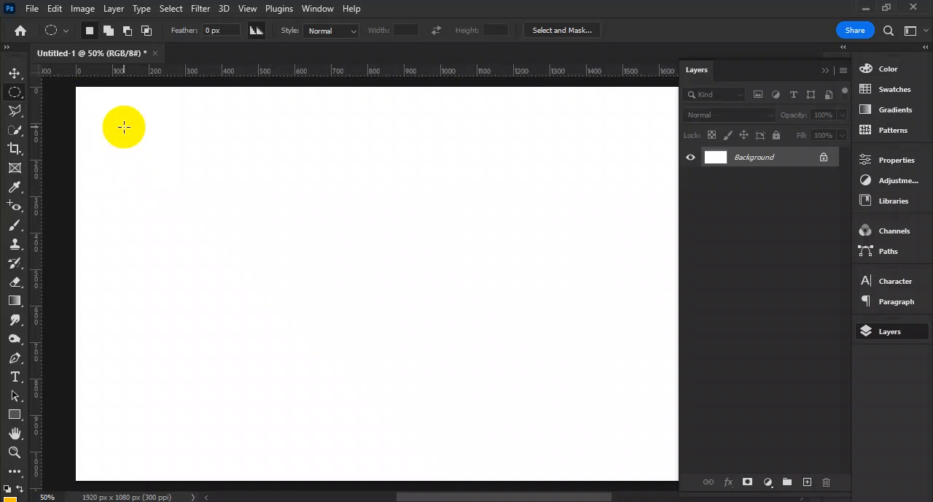
left_click_drag(124, 126, 376, 363)
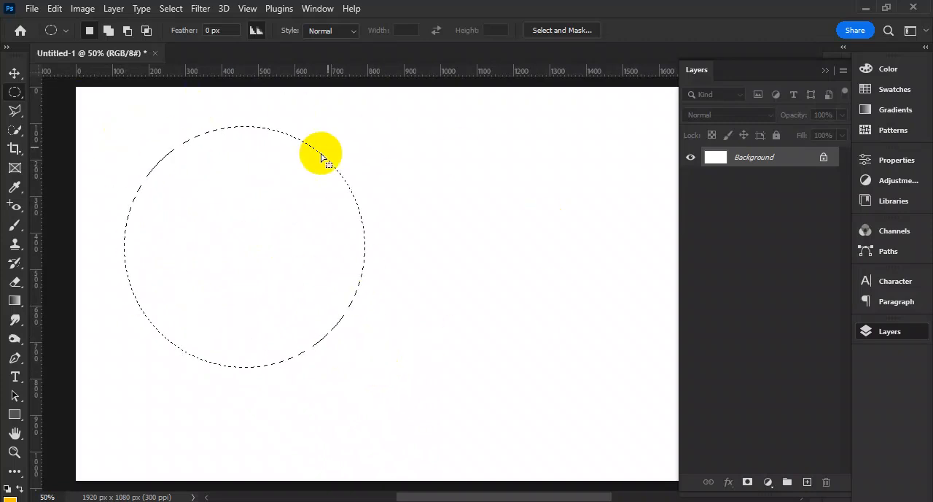
left_click(807, 482)
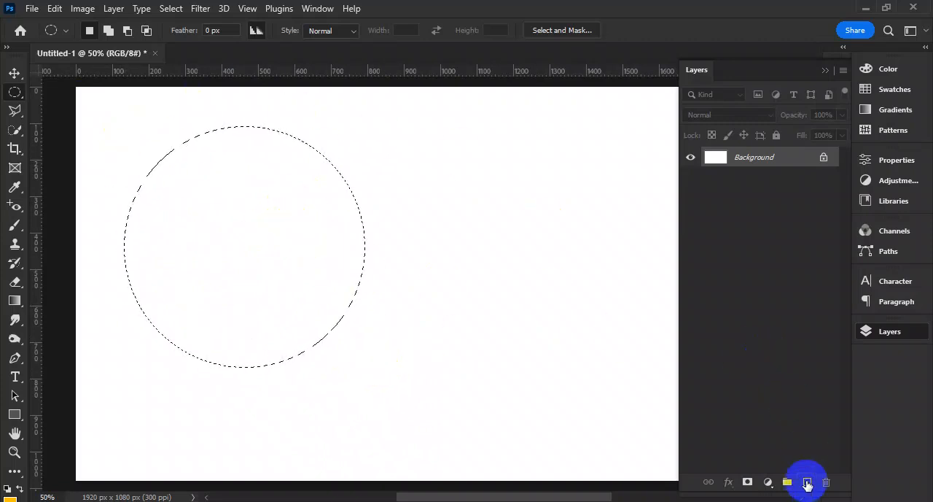
key("alt+BackSpace")
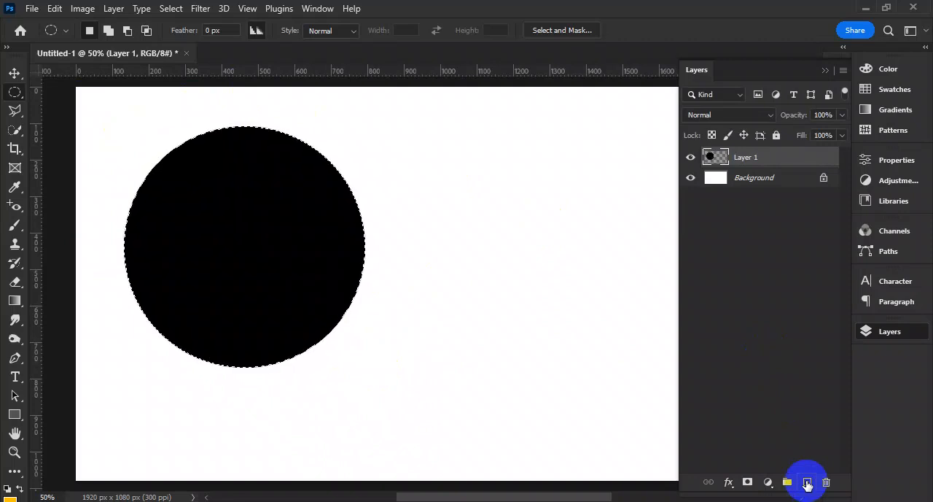
key("ctrl+d")
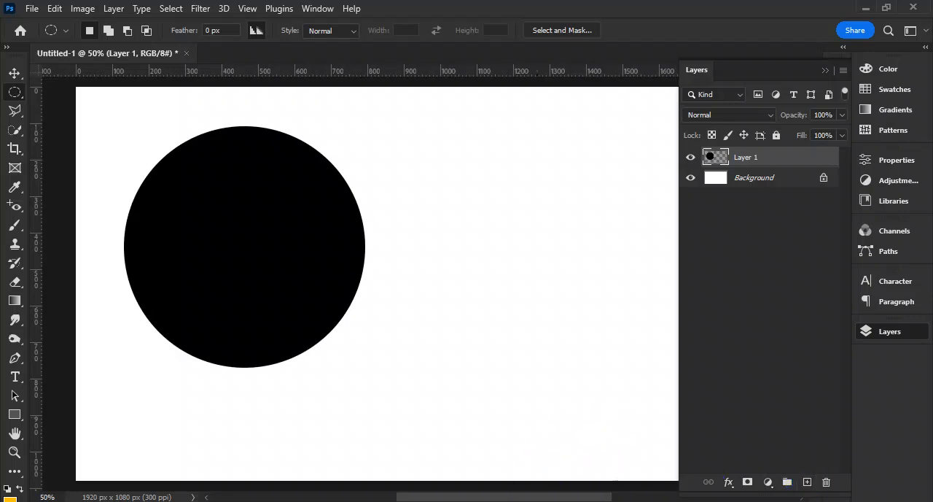
- Make a flat ellipse about 840 by 90 px starting at the circle's base, fill it black on a new layer and deselect
left_click_drag(248, 366, 552, 333)
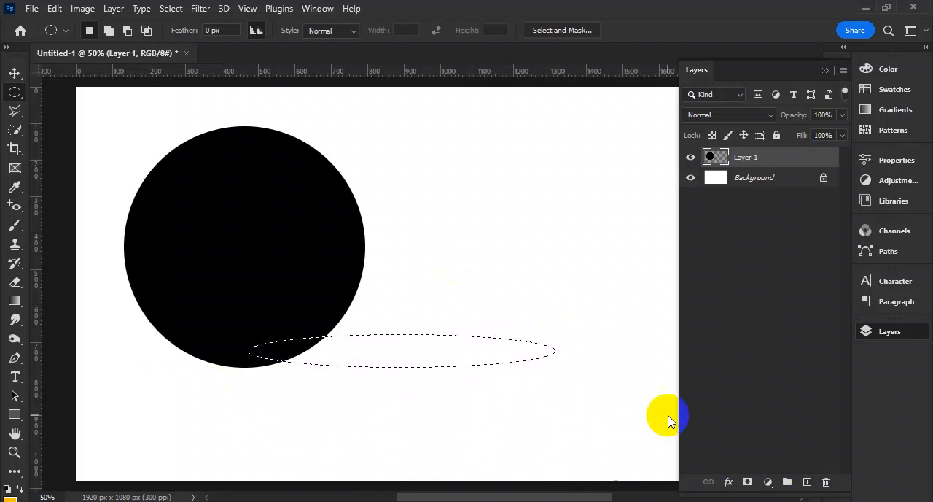
left_click(807, 481)
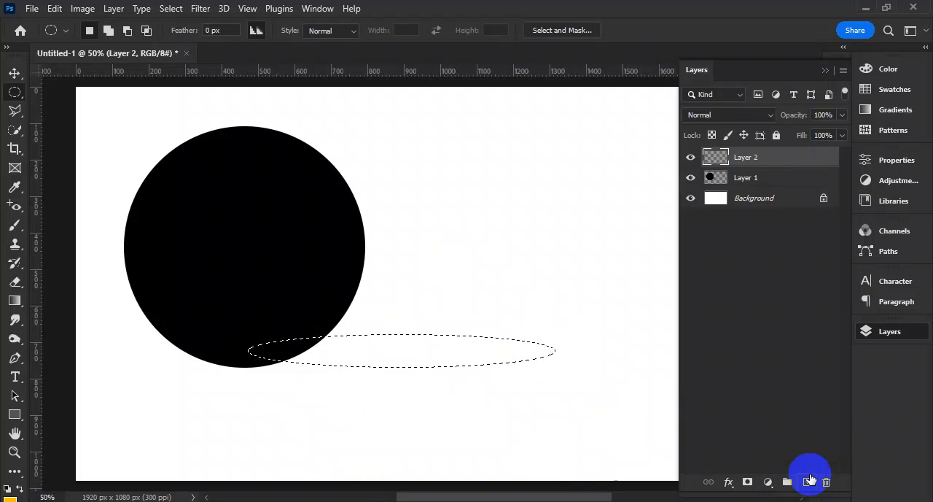
key("alt+BackSpace")
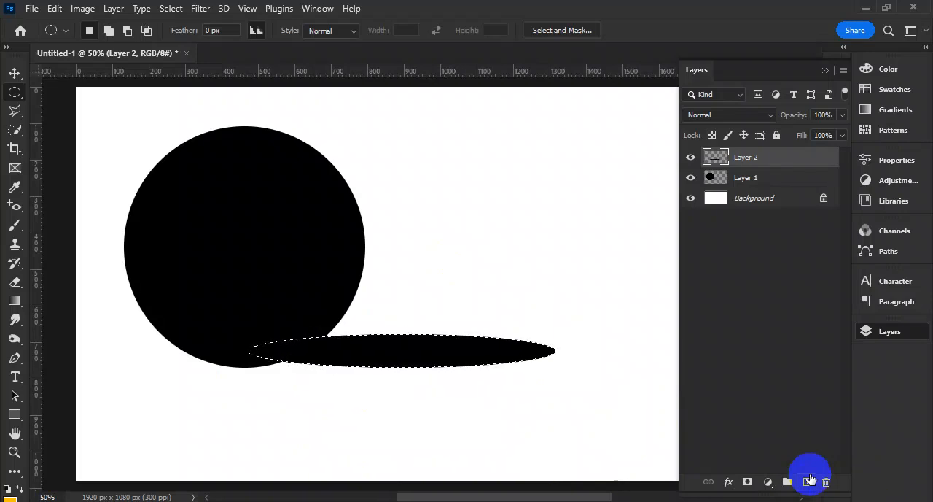
key("ctrl+d")
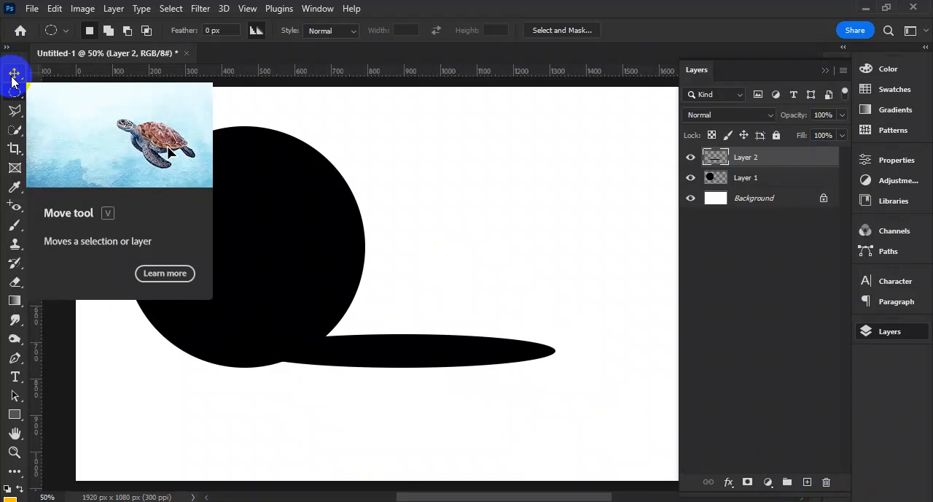
- Move the black circle close to the canvas's upper-left corner and tuck the flat ellipse against the circle's lower edge
key("F7")
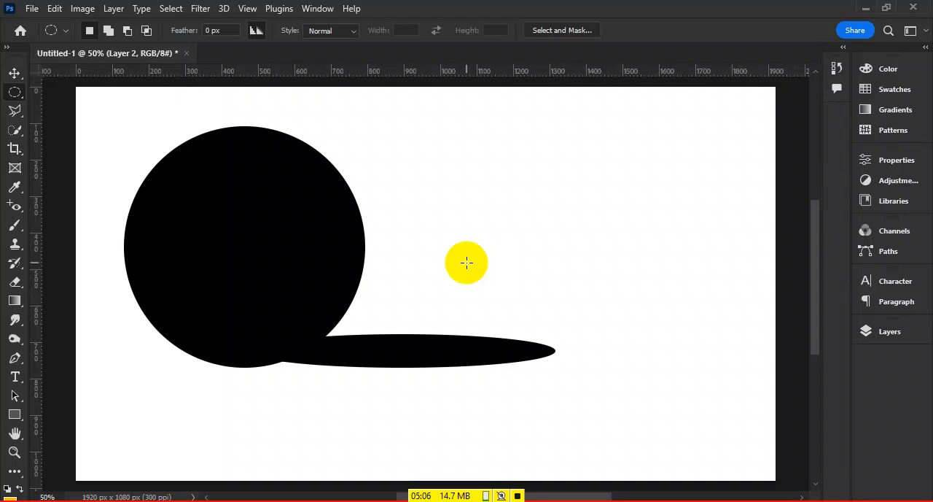
left_click(18, 72)
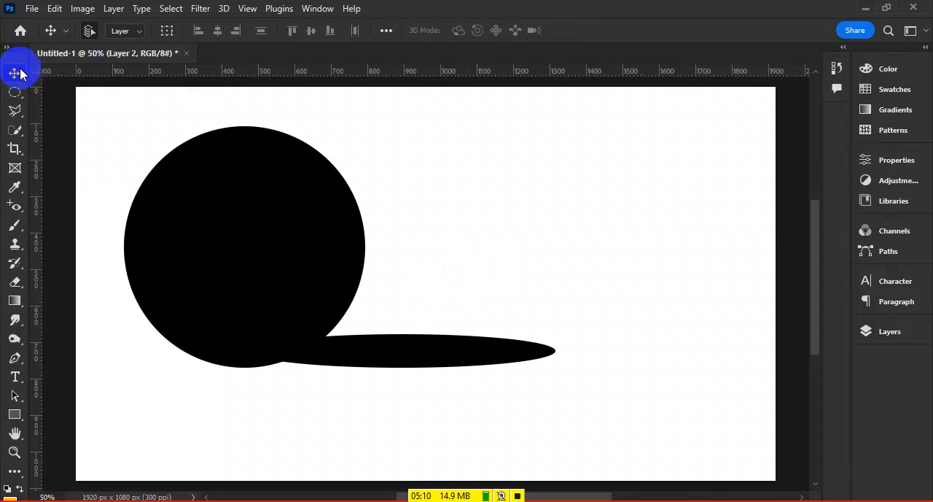
left_click_drag(418, 343, 295, 232)
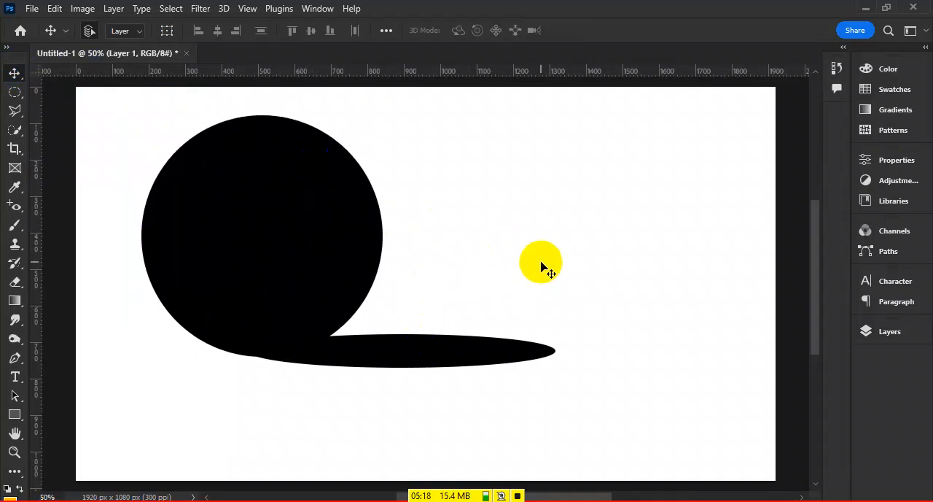
mouse_move(386, 346)
left_mouse_down()
mouse_move(365, 353)
mouse_move(374, 338)
left_mouse_up()
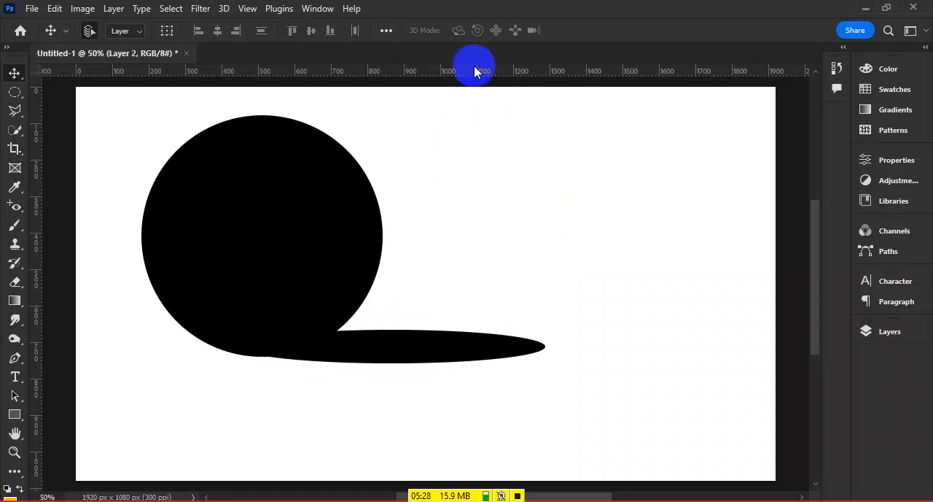
left_click_drag(279, 167, 235, 152)
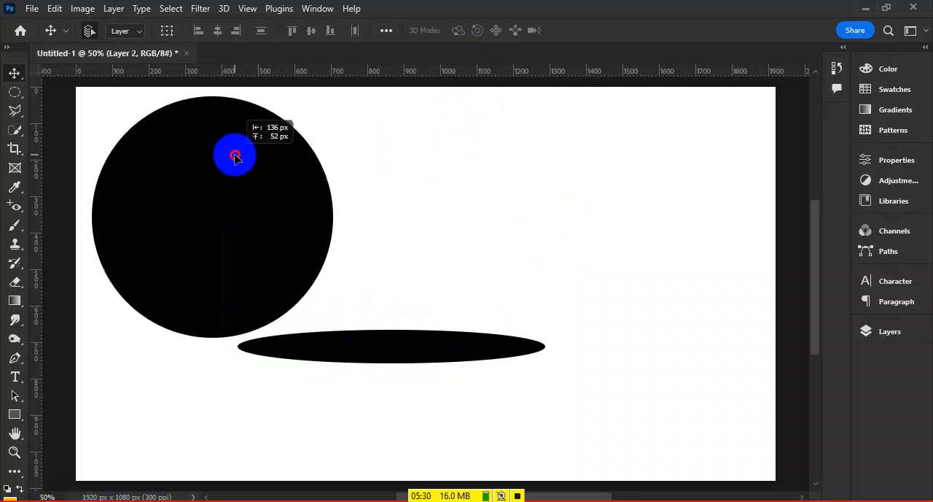
left_click_drag(445, 328, 498, 283)
left_click_drag(425, 342, 399, 326)
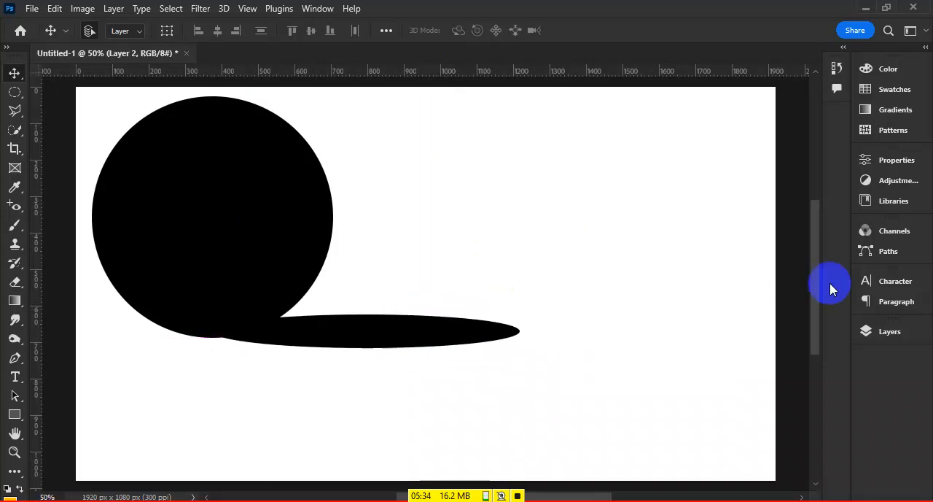
- Add an empty top layer, and make the flat ellipse a shadow at 46% opacity, shifted about 60 px further under the circle
left_click(895, 335)
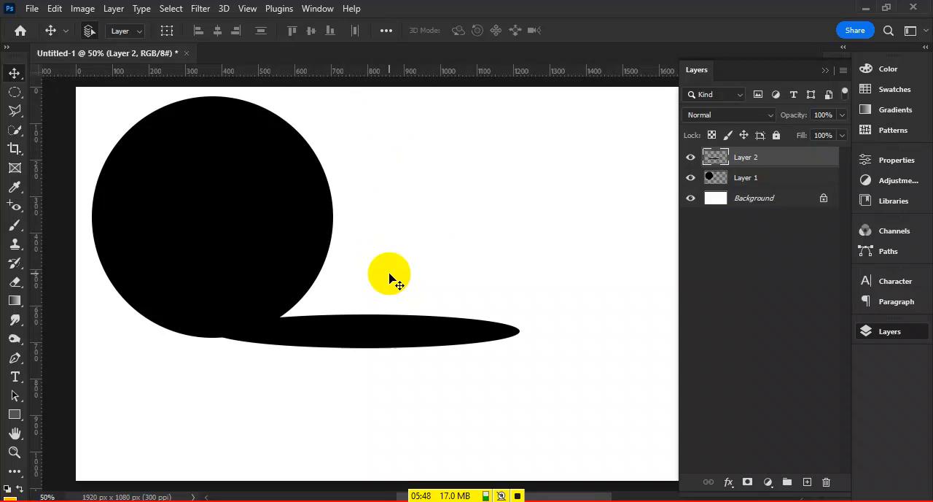
left_click(807, 482)
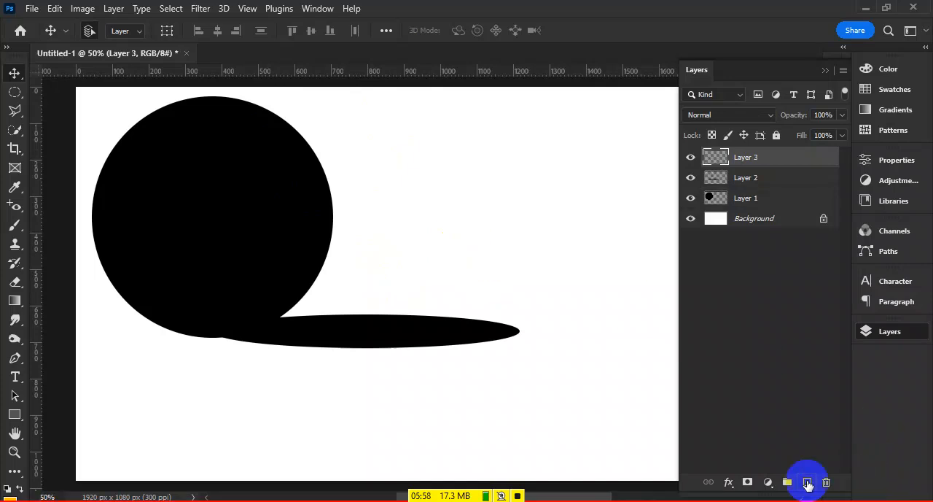
left_click(774, 178)
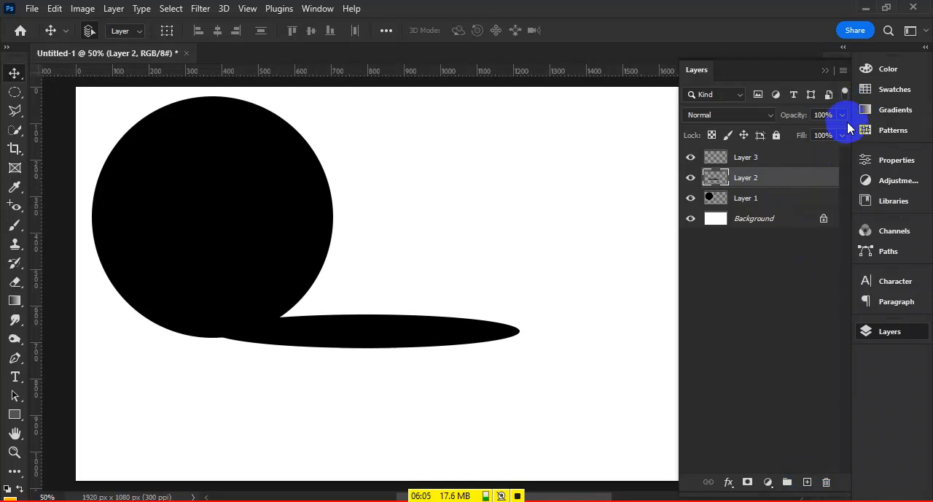
left_click_drag(847, 118, 804, 135)
left_click(563, 257)
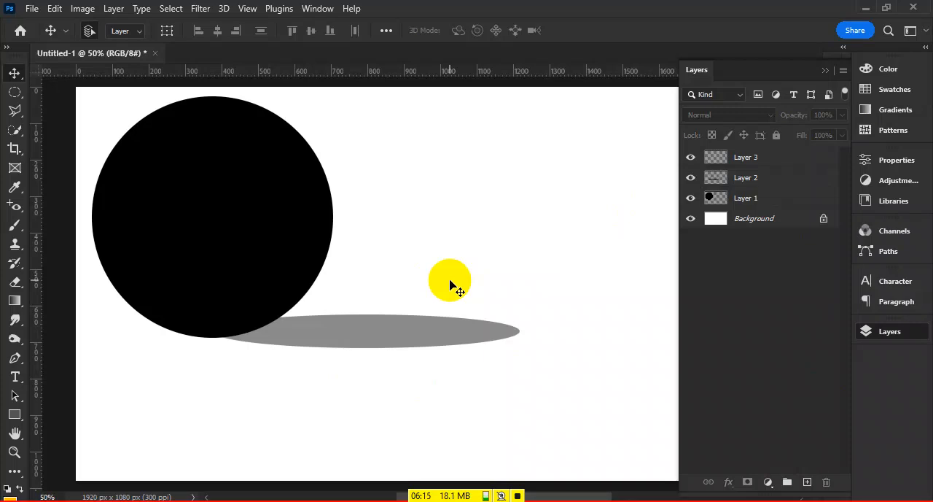
left_click_drag(404, 342, 380, 342)
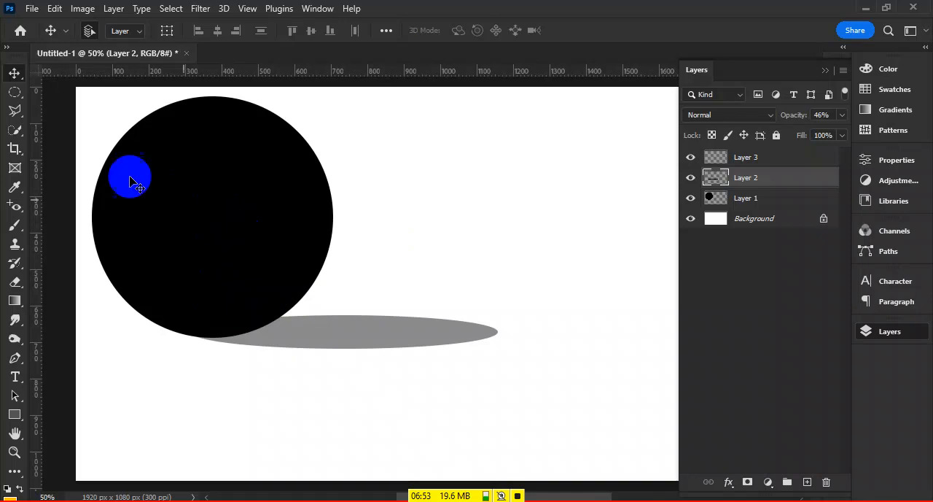
- Draw a two-peaked mountain about 790 by 410 px near the canvas's right edge with the Lasso Tool, fill it orange-yellow on a new layer and deselect
left_click(12, 111)
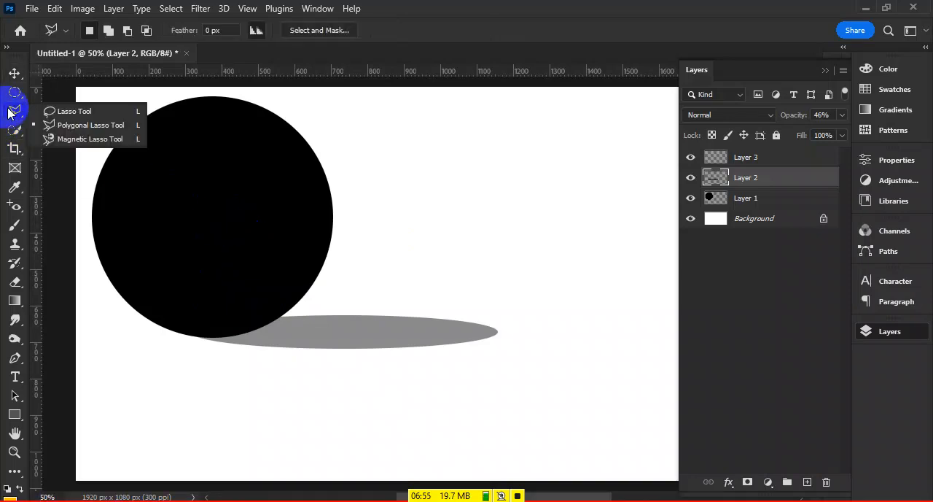
left_click_drag(11, 111, 62, 115)
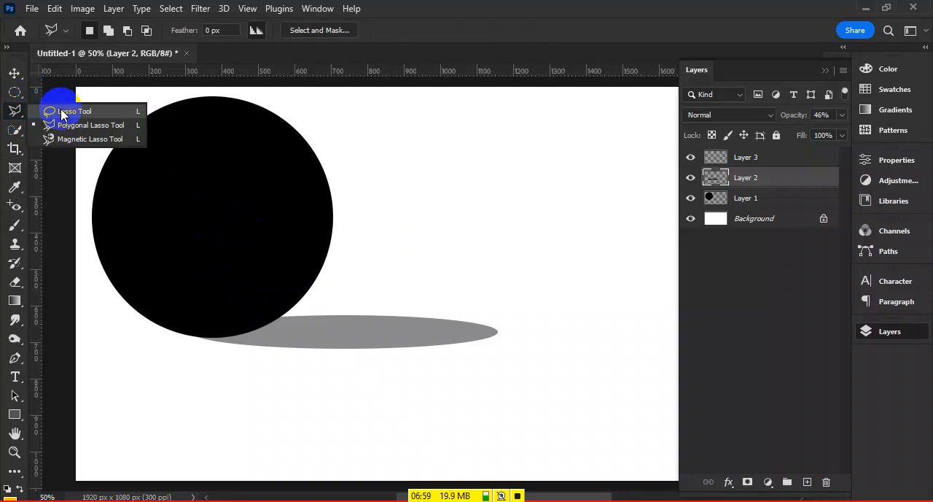
left_click_drag(63, 115, 63, 113)
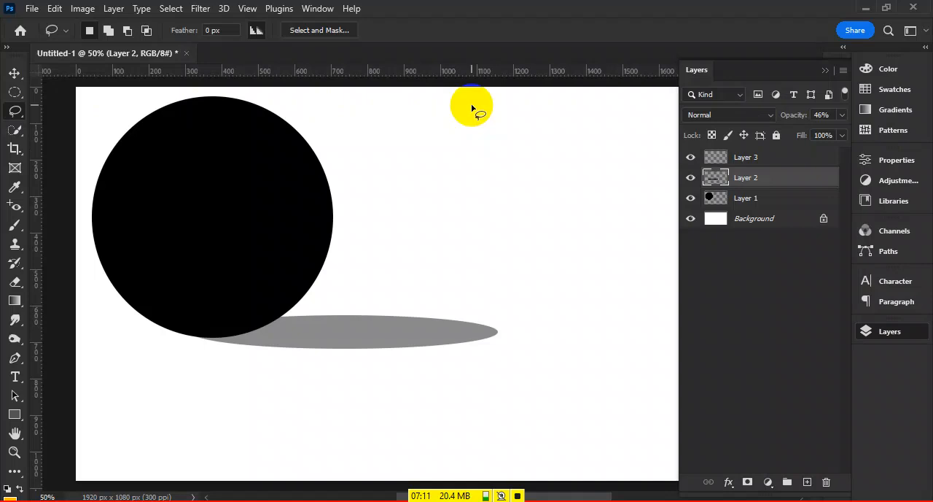
left_click(826, 72)
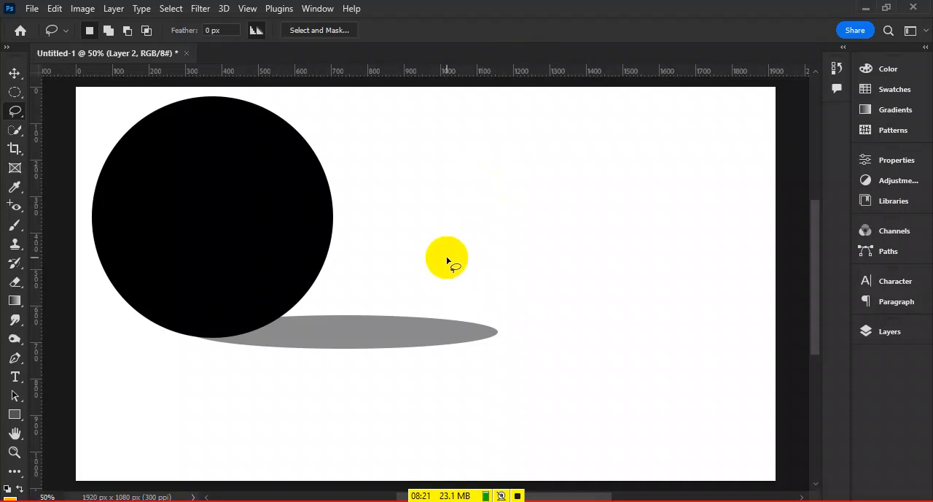
mouse_move(488, 261)
left_mouse_down()
mouse_move(530, 231)
mouse_move(582, 126)
mouse_move(628, 171)
mouse_move(650, 175)
mouse_move(683, 155)
mouse_move(705, 157)
mouse_move(779, 250)
mouse_move(692, 274)
mouse_move(490, 263)
left_mouse_up()
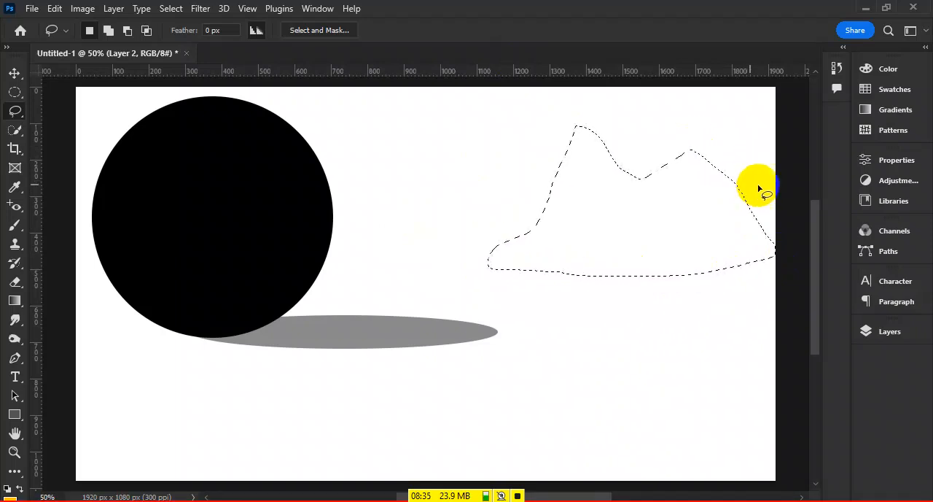
left_click(873, 334)
left_click(807, 481)
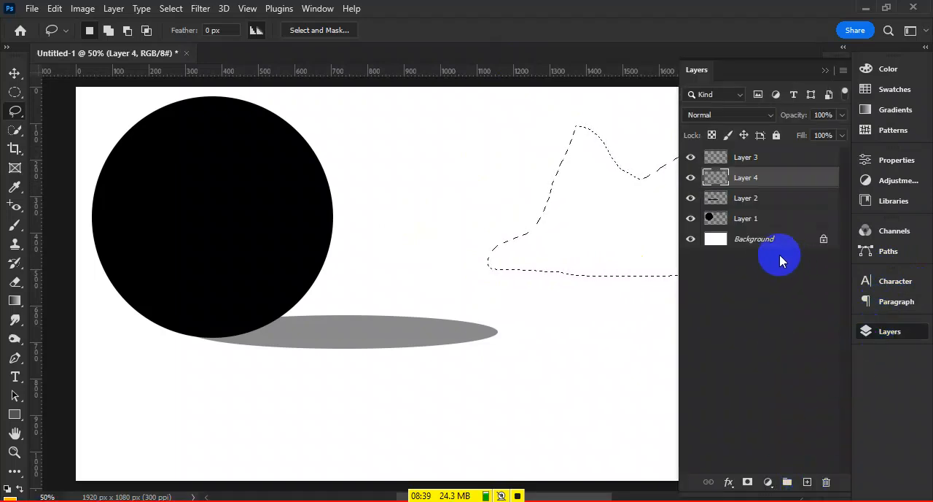
key("alt+BackSpace")
key("ctrl+d")
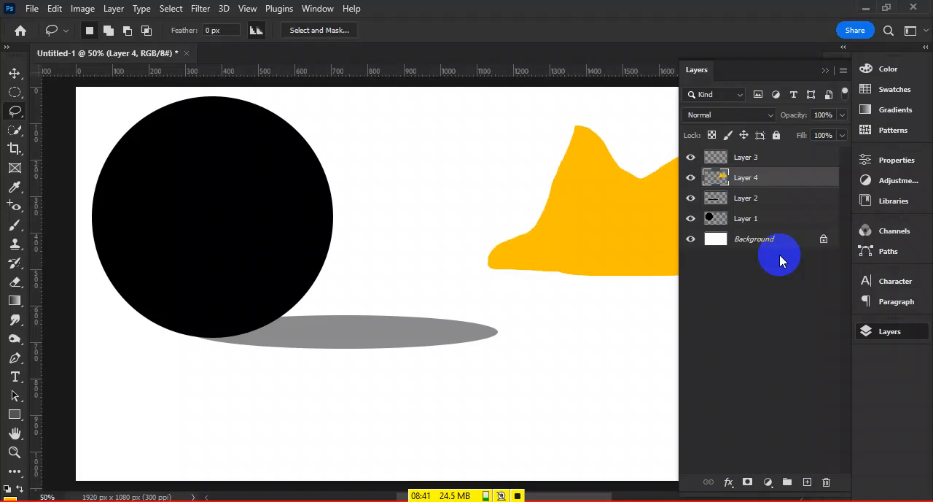
- Move the orange-yellow mountain about 315 px left and 35 px up, beside the black circle
left_click(14, 73)
left_click_drag(584, 206, 467, 194)
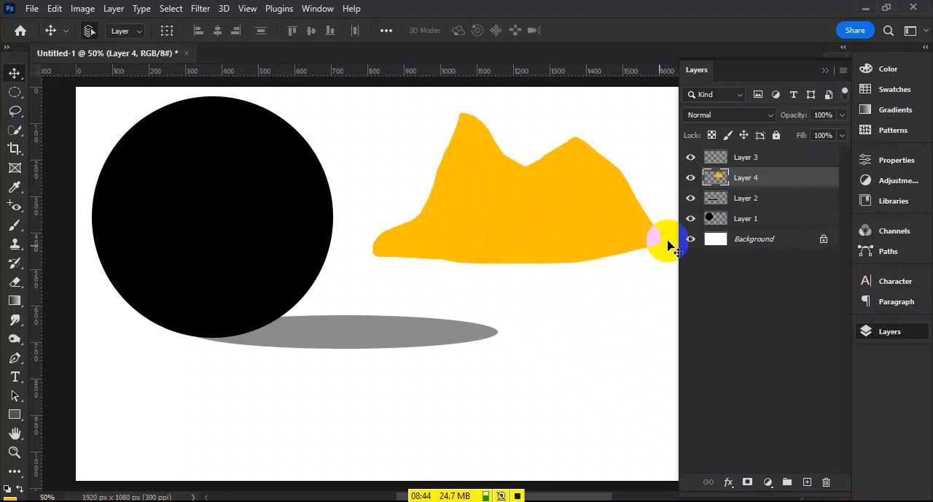
left_click(605, 292)
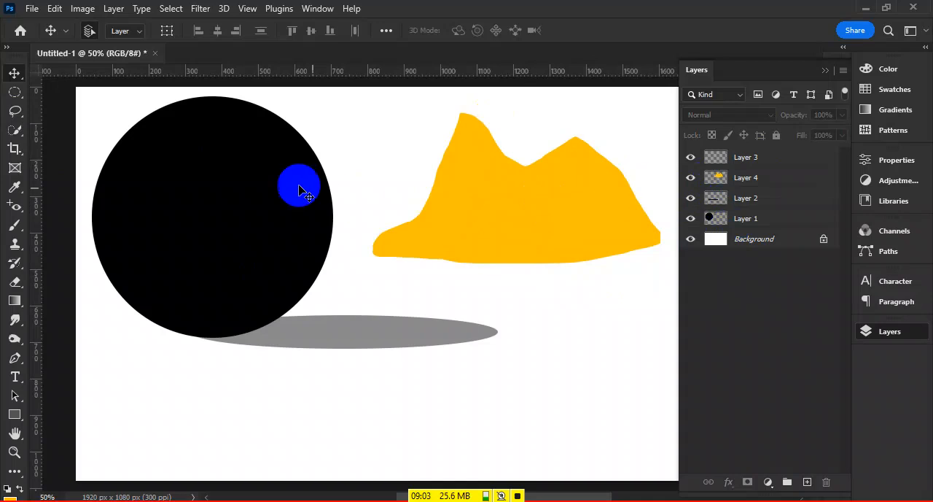
- Outline a three-peaked mountain selection about 370 by 200 px below the circle with the Polygonal Lasso Tool
left_click(15, 111)
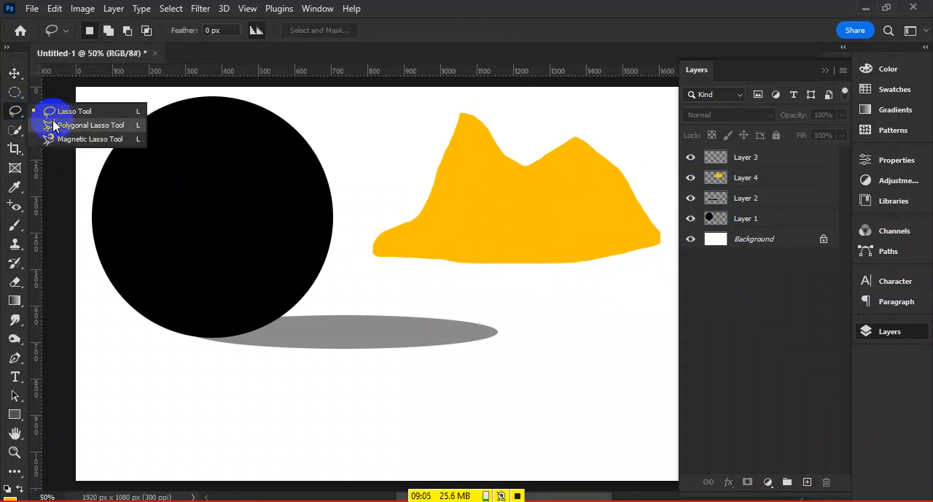
left_click(53, 122)
left_click(15, 111)
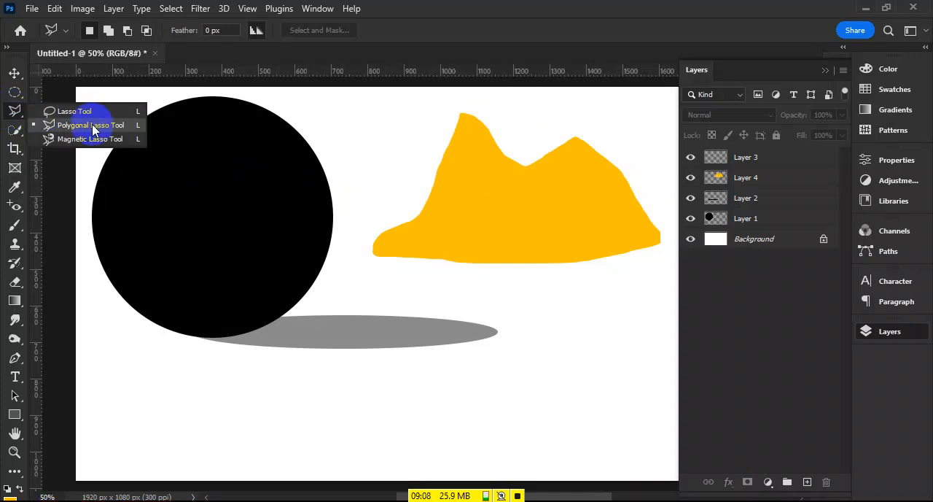
left_click(93, 128)
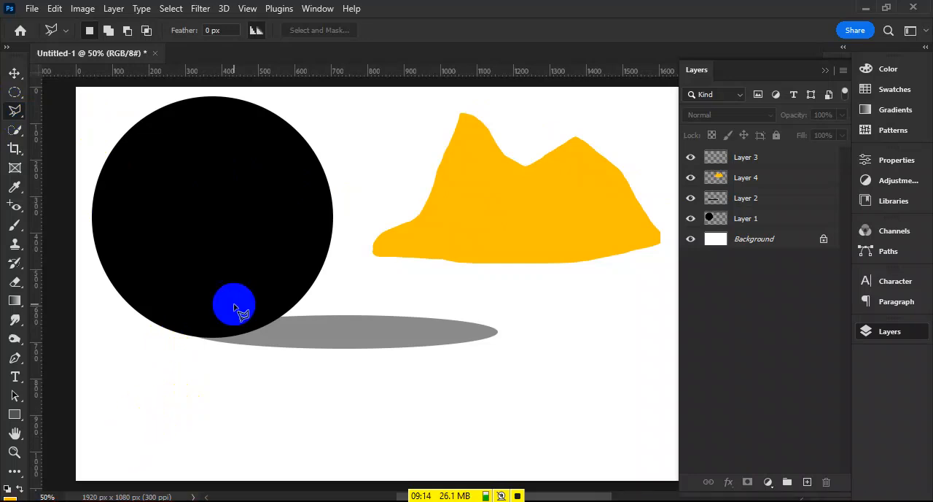
left_click(124, 446)
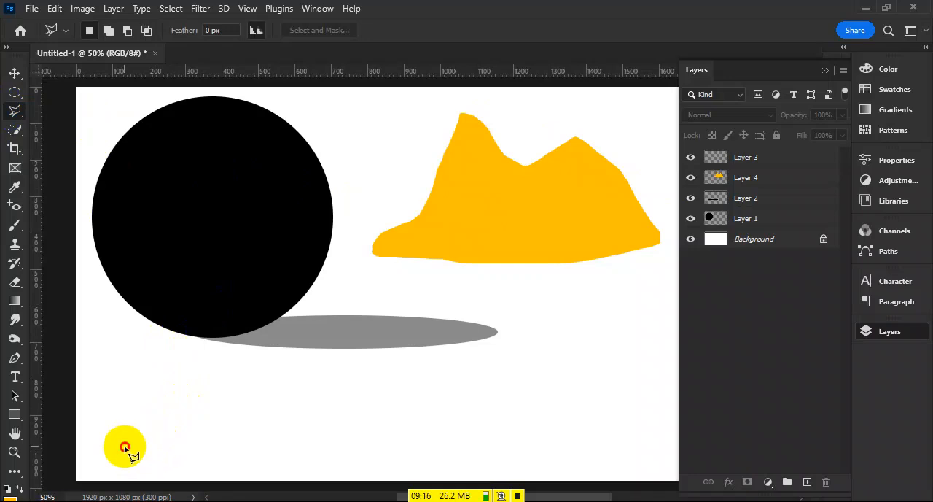
left_click(154, 373)
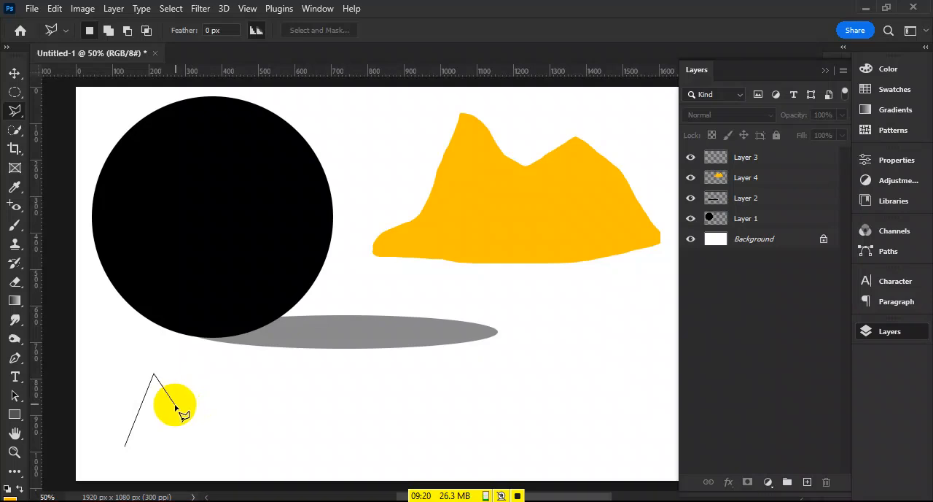
left_click(175, 404)
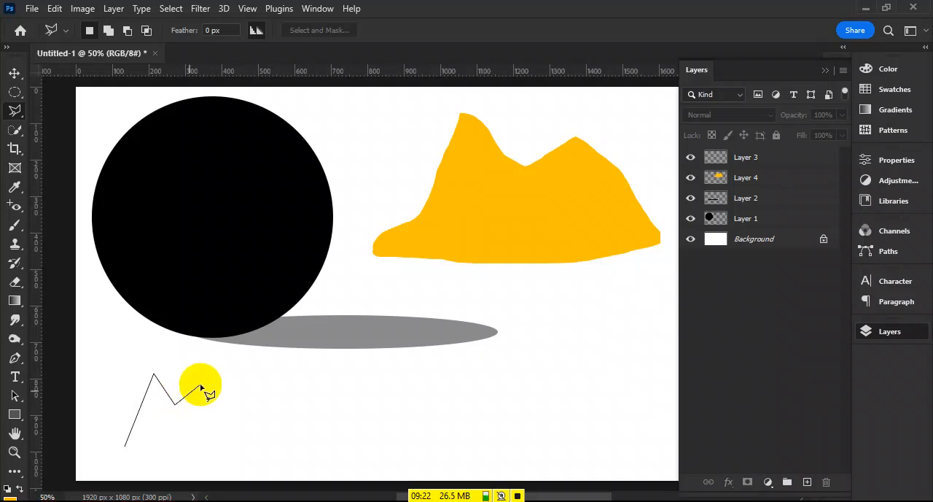
left_click(201, 385)
left_click(220, 415)
left_click(236, 397)
left_click(259, 442)
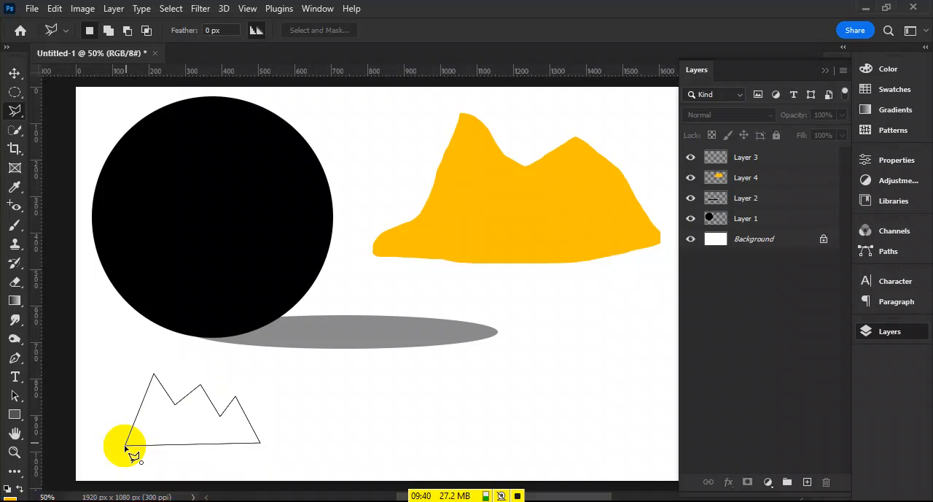
left_click(126, 446)
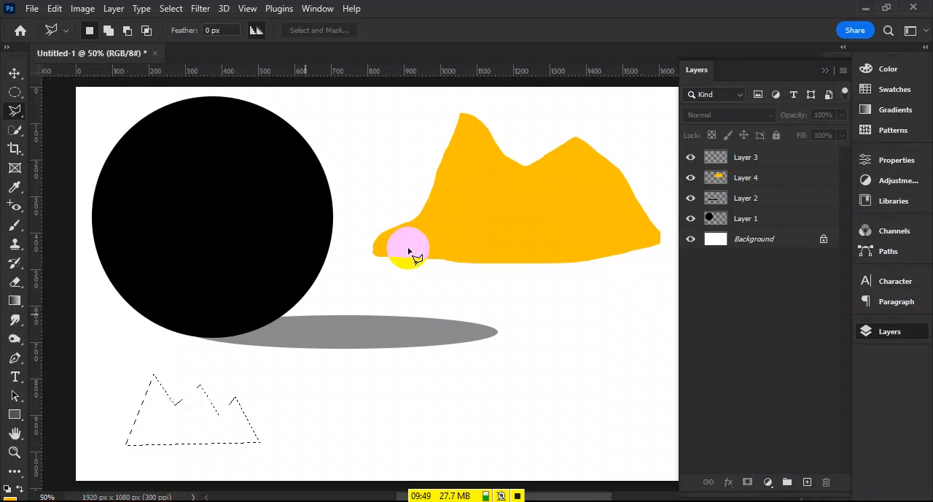
- Fill the three-peaked selection with black on the empty Layer 3 and deselect
left_click(740, 157)
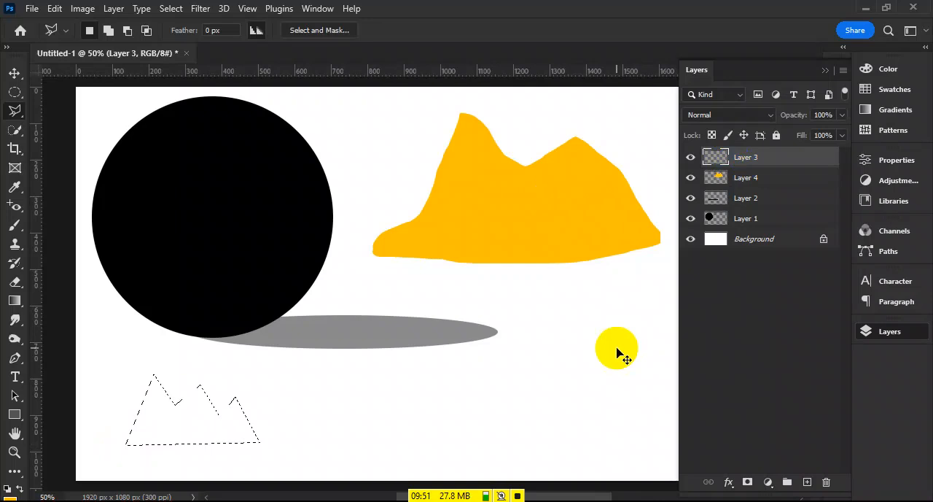
key("alt+BackSpace")
key("ctrl+d")
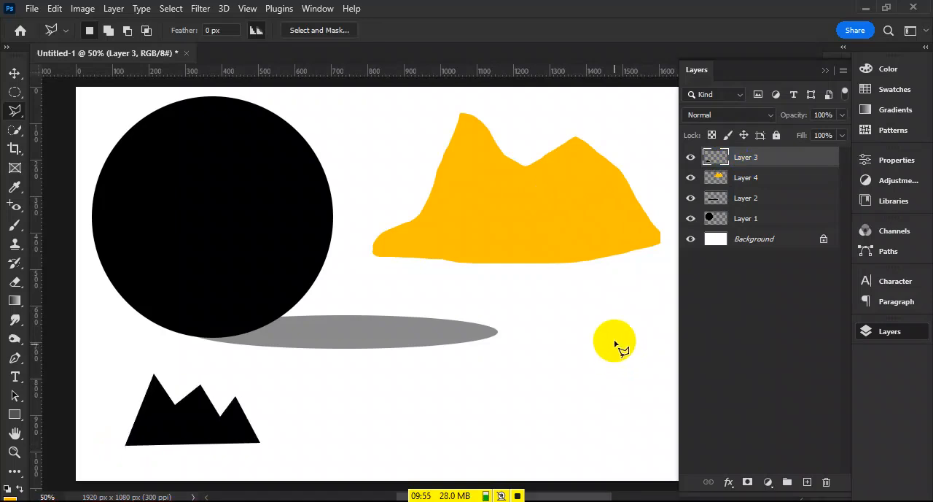
- Trace the orange-yellow mountain's outline with the Magnetic Lasso Tool to make a closed selection
right_click(17, 111)
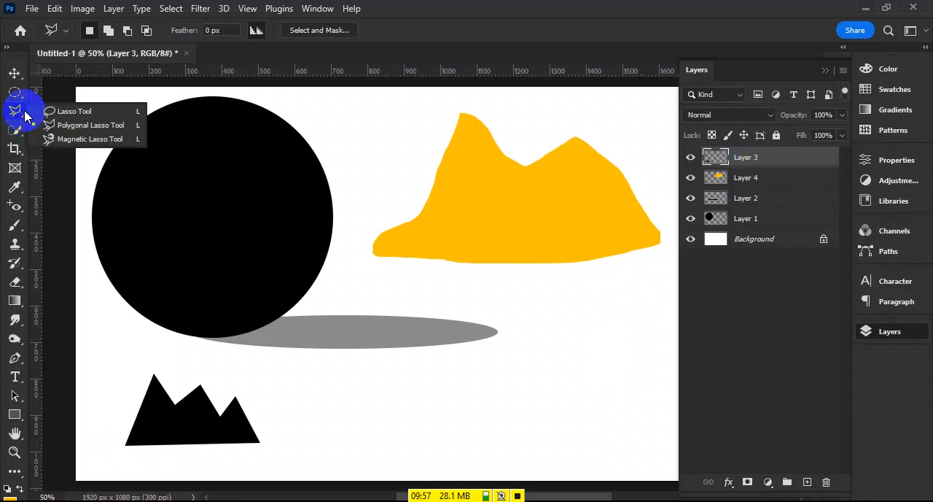
left_click(73, 139)
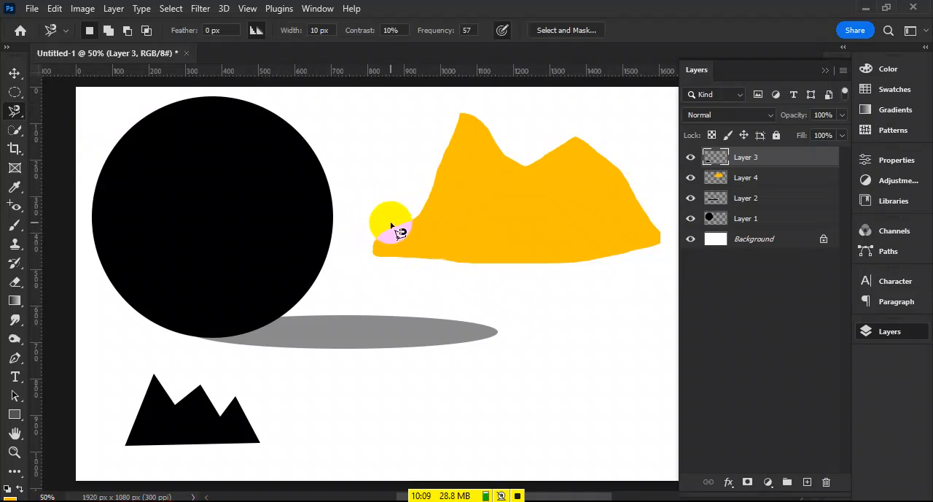
left_click(392, 228)
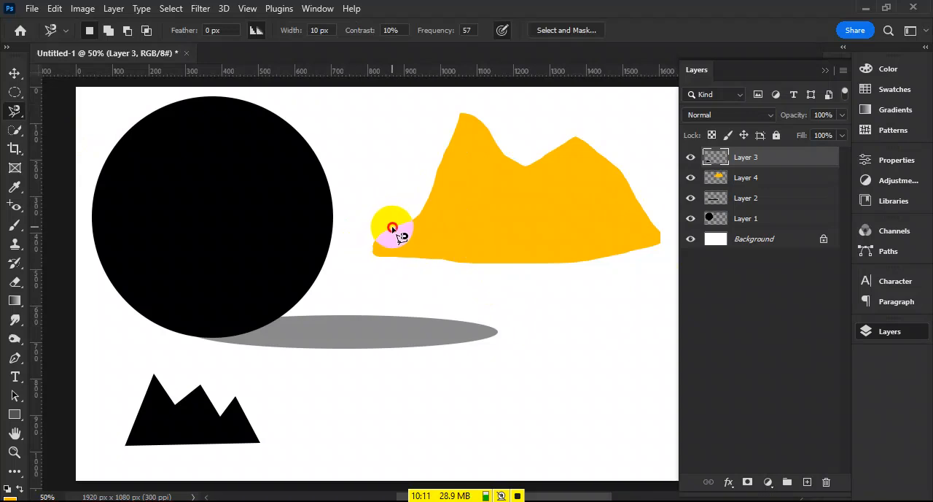
left_click_drag(422, 217, 426, 210)
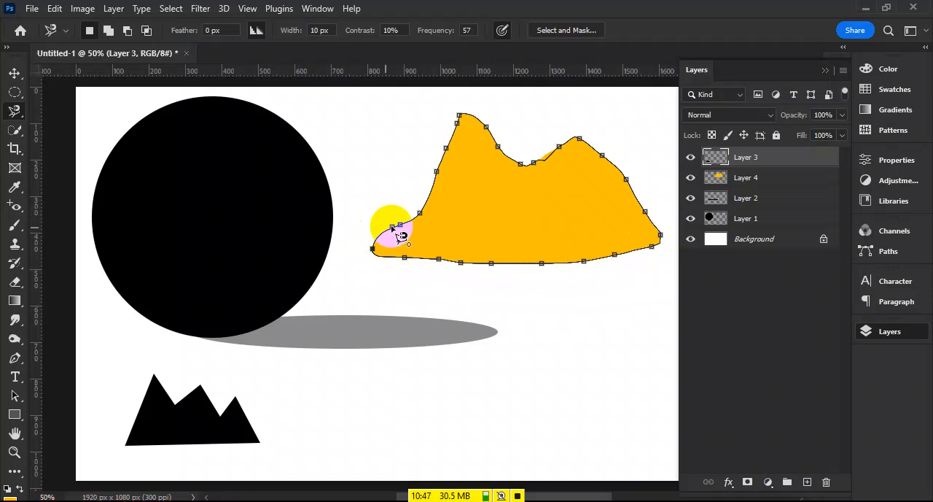
key("Return")
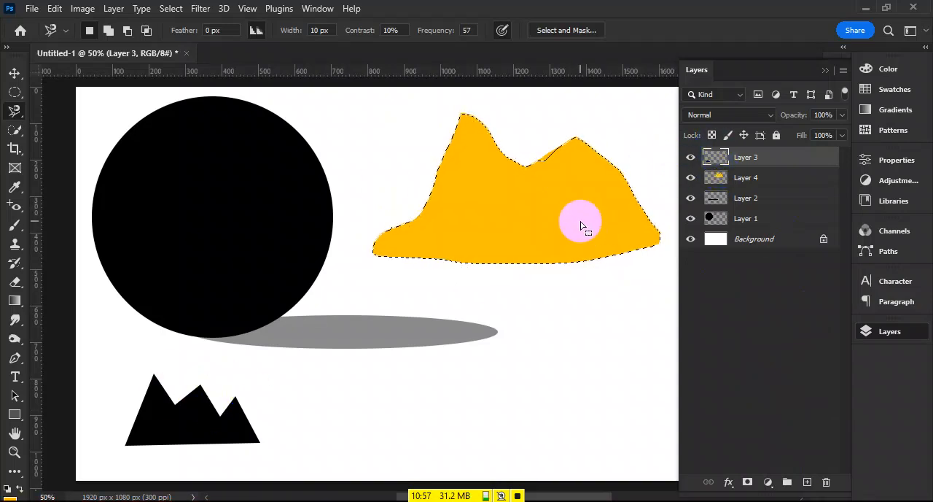
- Fill the traced mountain selection with black on Layer 3 and deselect
key("alt+BackSpace")
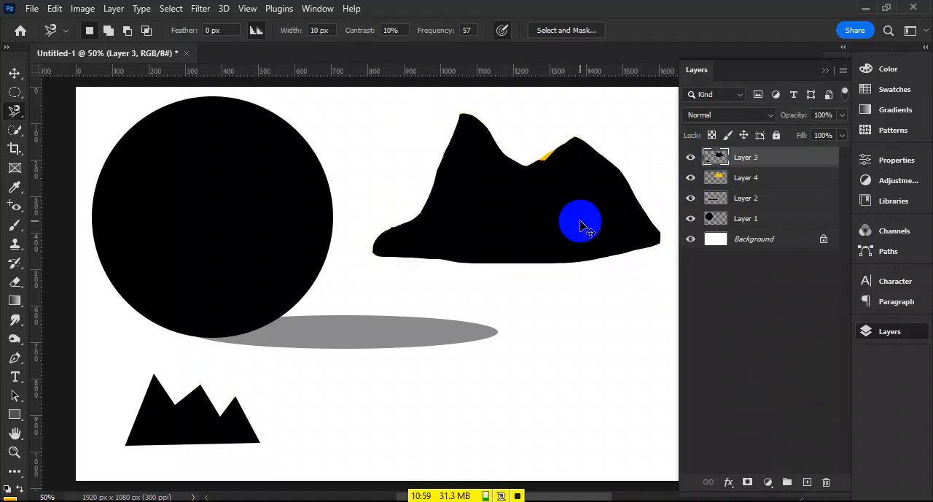
left_click(554, 166)
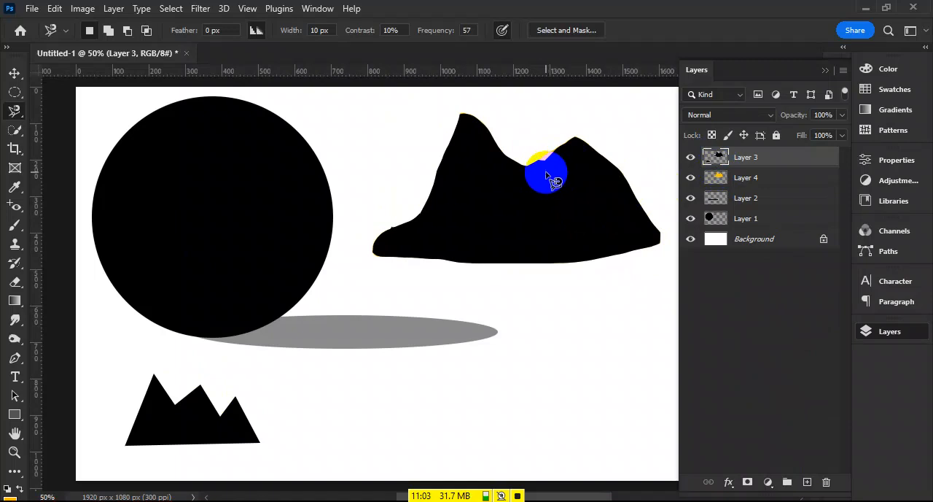
left_click(463, 150)
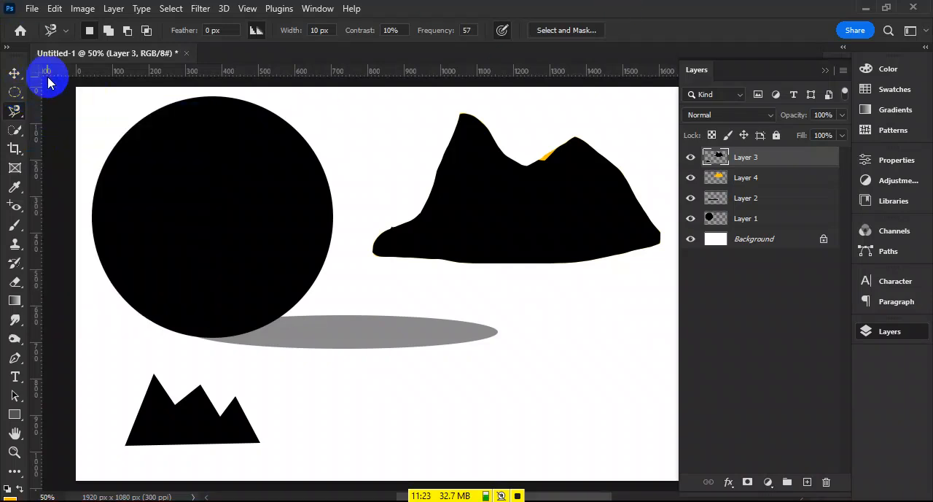
- Move Layer 3's black mountains around, ending about 25 px right of and 20 px above their starting place
left_click(15, 73)
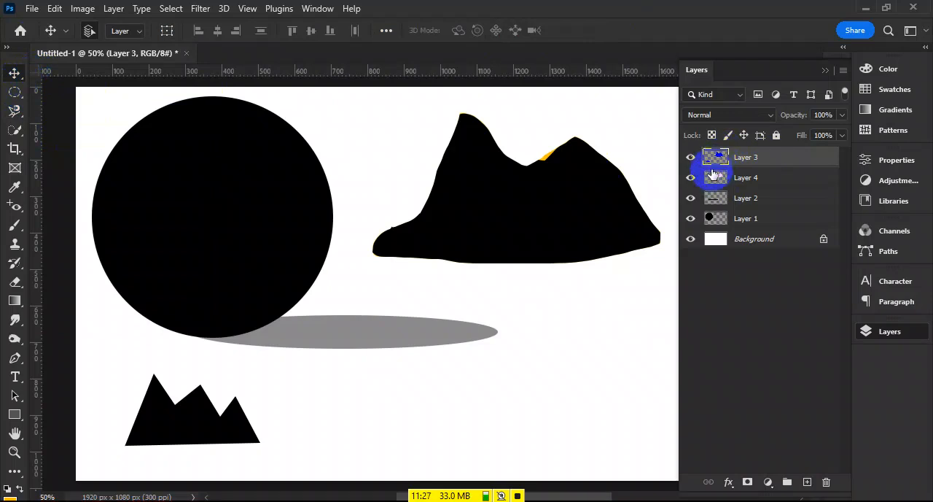
left_click_drag(542, 196, 586, 195)
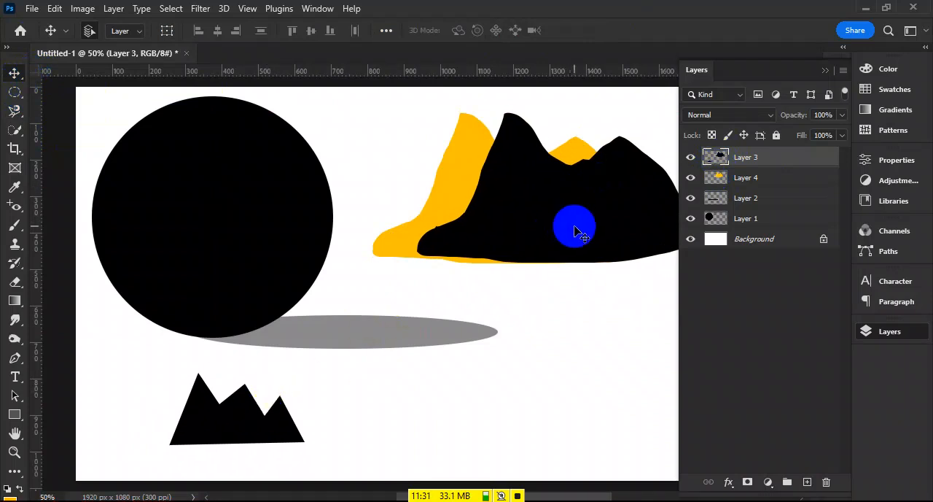
left_click_drag(588, 247, 500, 228)
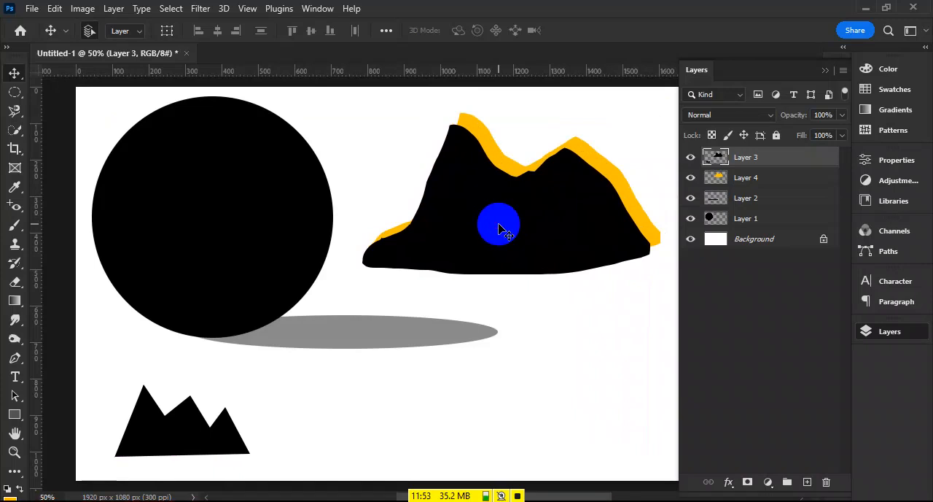
mouse_move(510, 224)
left_mouse_down()
mouse_move(533, 171)
mouse_move(525, 207)
left_mouse_up()
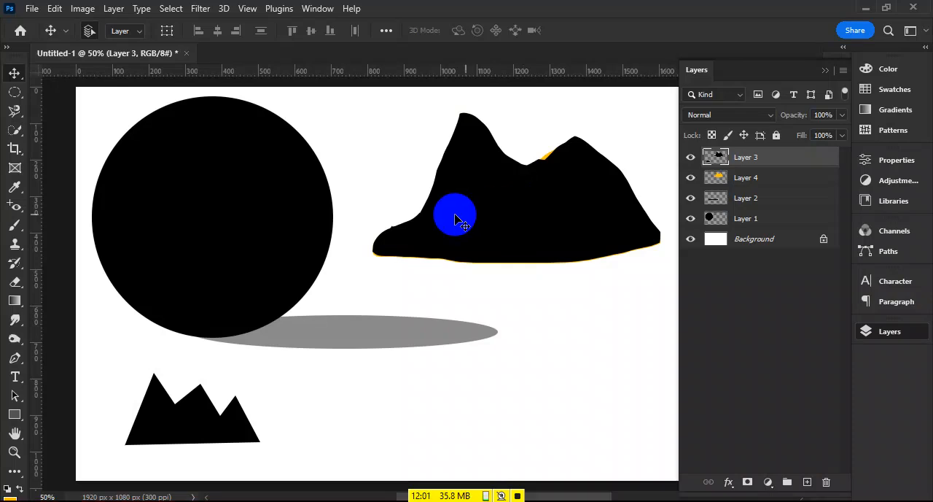
left_click_drag(436, 246, 500, 206)
left_click_drag(253, 408, 200, 427)
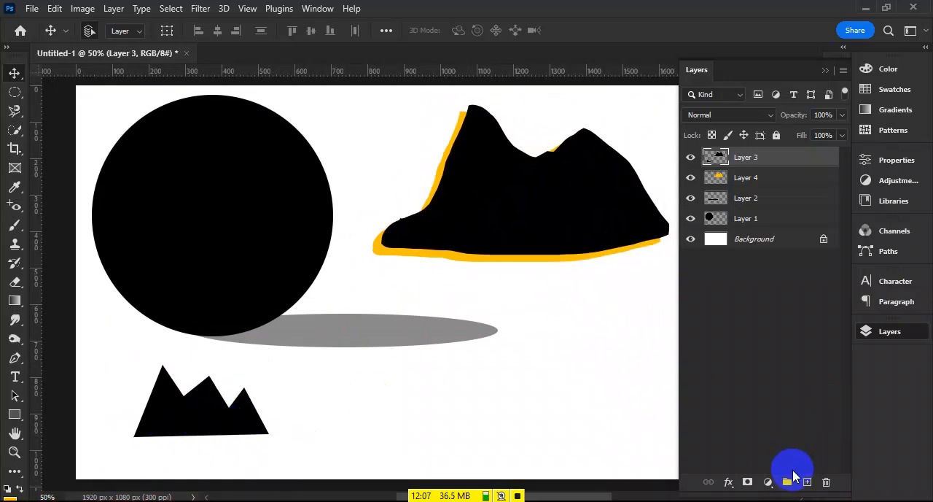
- Add four empty layers above Layer 3 and delete the topmost ones
left_click(815, 481)
left_click(814, 482)
left_click(815, 481)
left_click(815, 482)
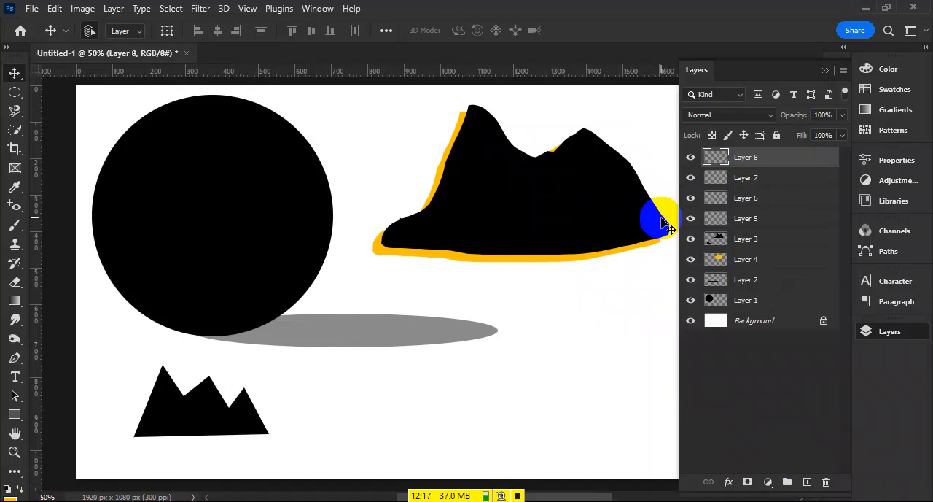
key("Delete")
key("Delete")
key("Delete")
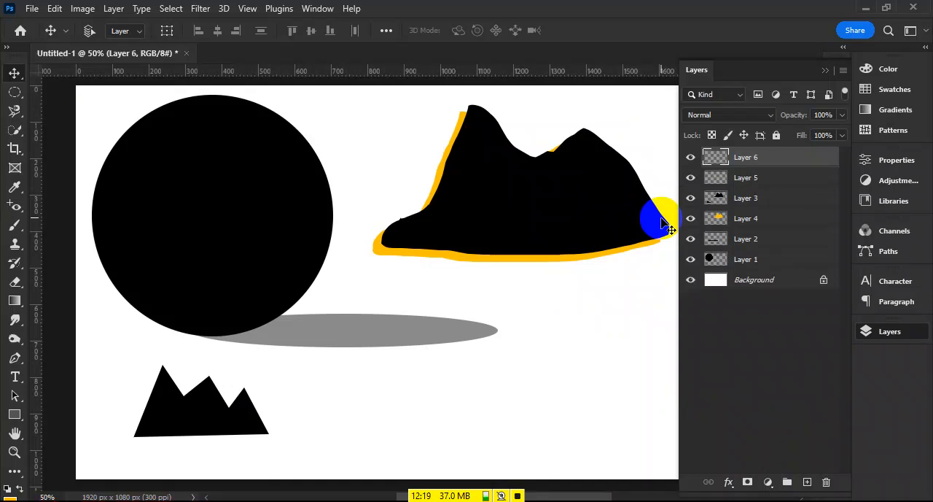
- Undo all the edits back to the blank canvas with only the Background layer
key("ctrl+z")
key("ctrl+z")
key("ctrl+z")
key("ctrl+z")
key("ctrl+z")
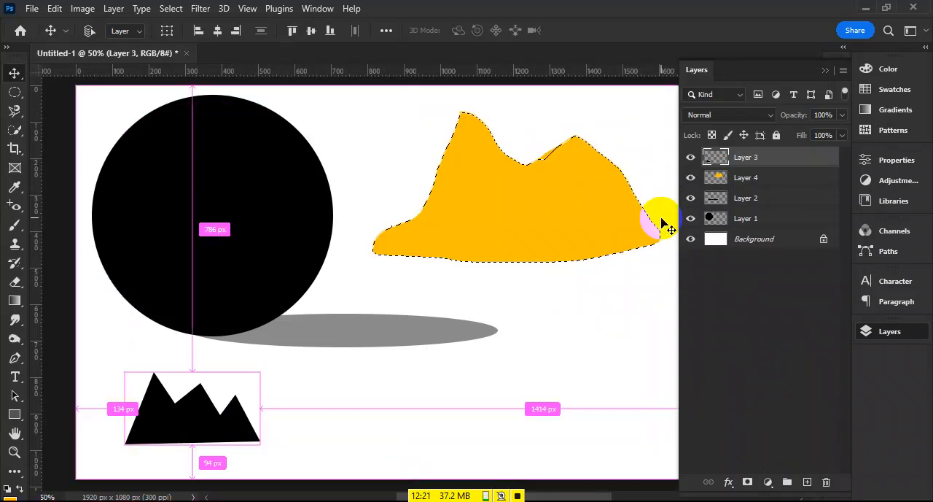
key("ctrl+z")
key("ctrl+z")
key("ctrl+z")
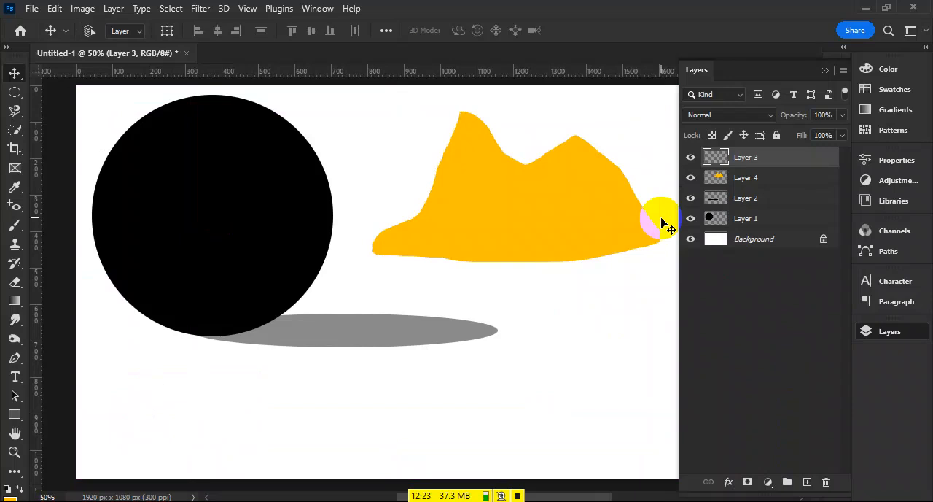
key("ctrl+z")
key("ctrl+z")
key("ctrl+z")
key("ctrl+z")
key("ctrl+z")
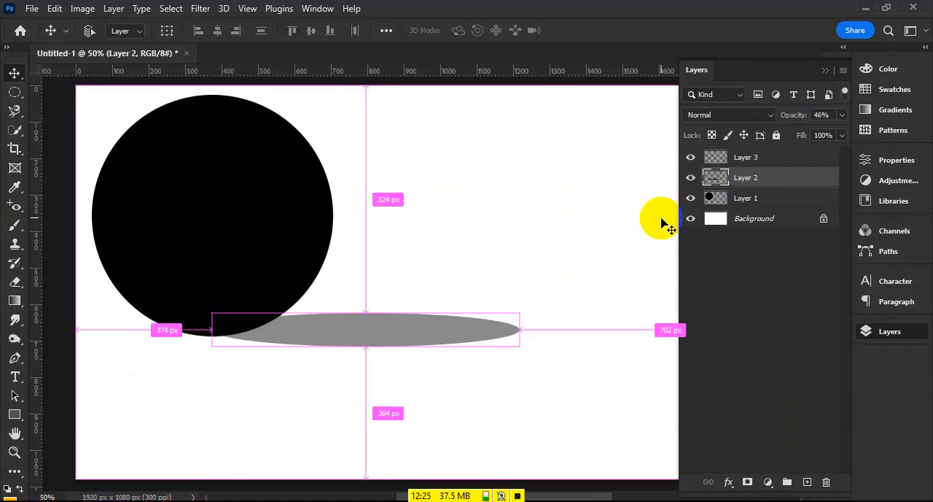
key("ctrl+z")
key("ctrl+z")
key("ctrl+z")
key("ctrl+z")
key("ctrl+z")
key("ctrl+z")
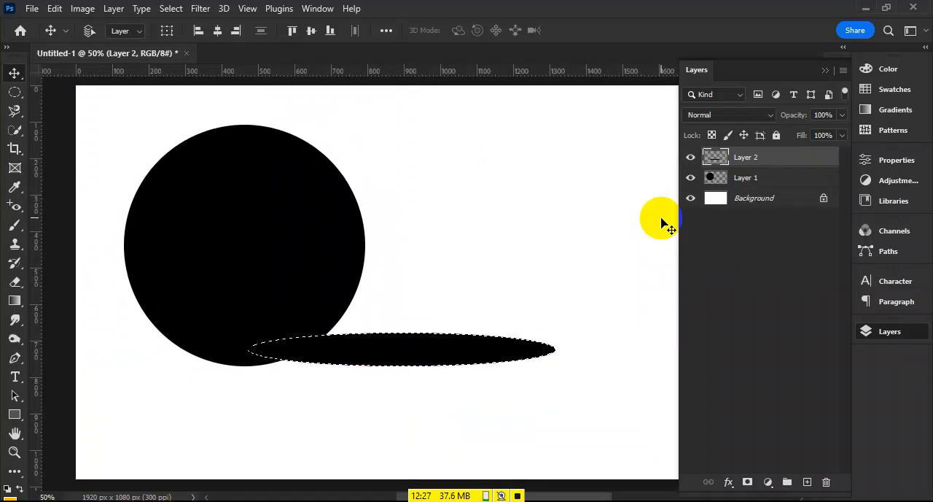
key("ctrl+z")
key("ctrl+z")
key("ctrl+z")
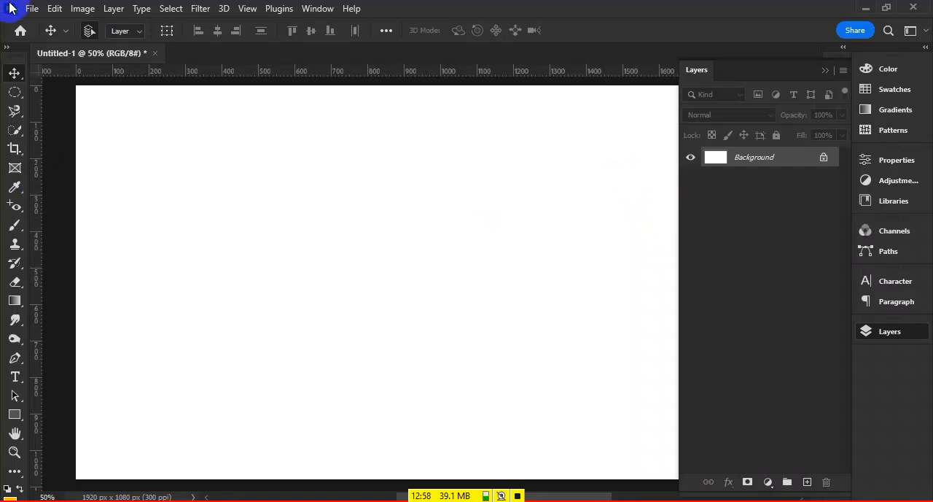
left_click(32, 8)
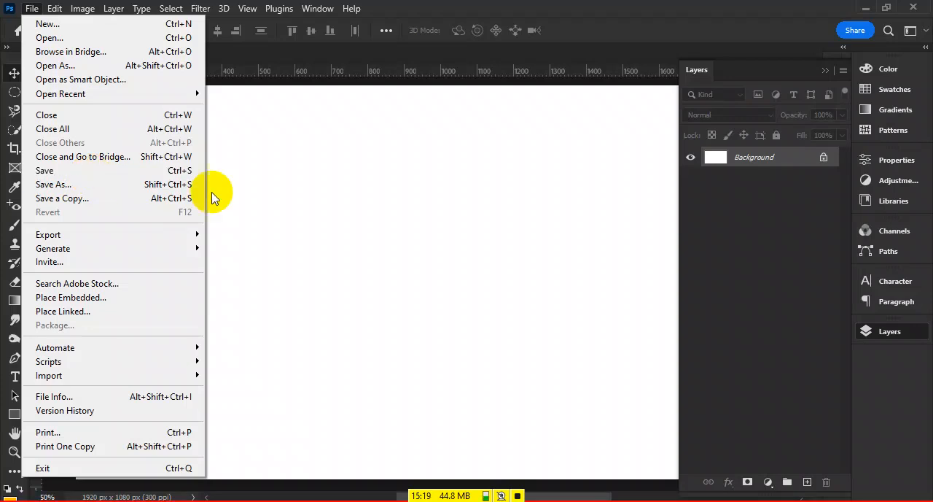
left_click(259, 193)
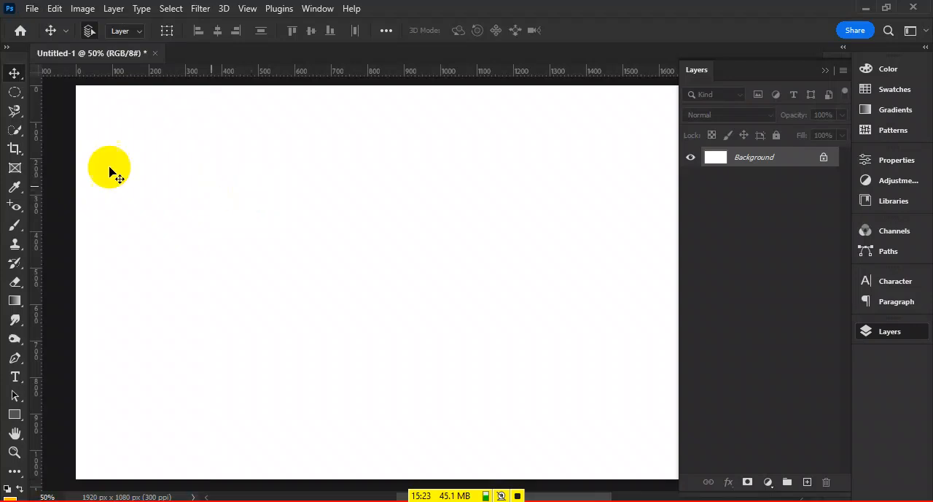
- Fill a rectangular marquee about 470 by 265 px with orange-yellow on a new layer, and expand the toolbar to two columns
left_click_drag(22, 100, 46, 98)
left_click_drag(176, 137, 345, 234)
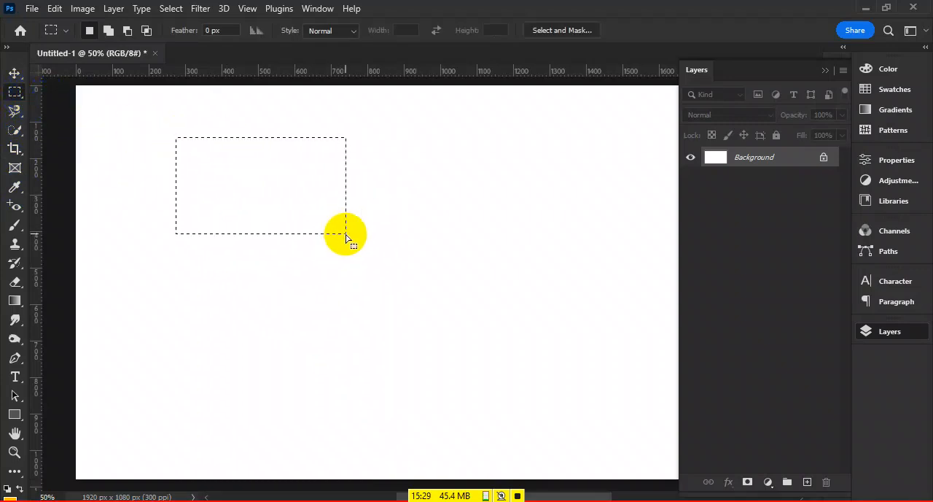
left_click(807, 482)
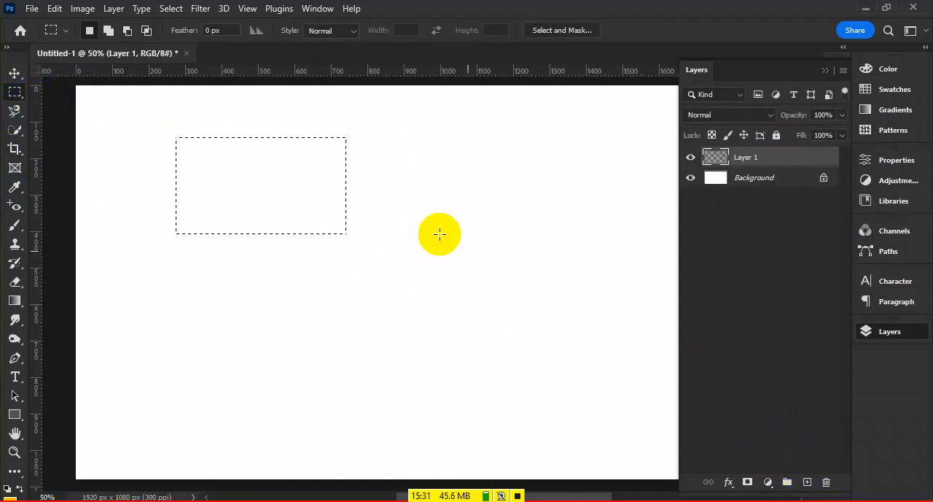
left_click(7, 47)
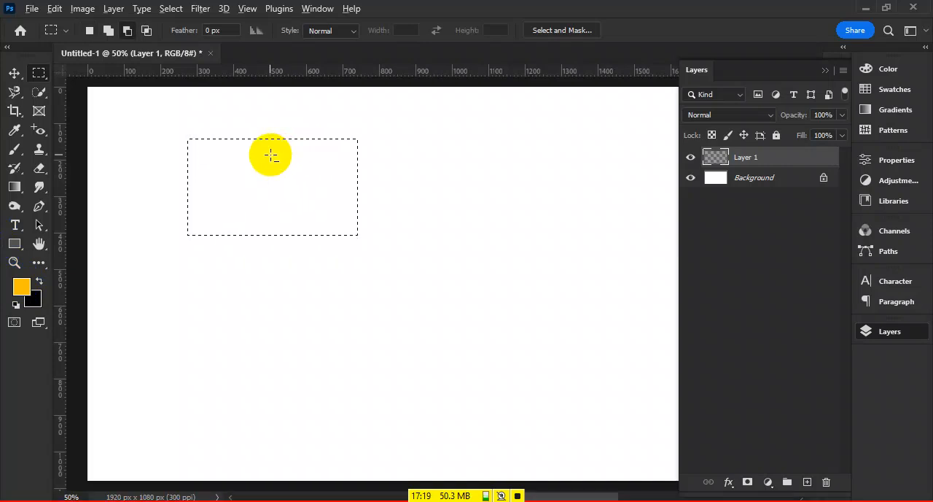
key("alt+BackSpace")
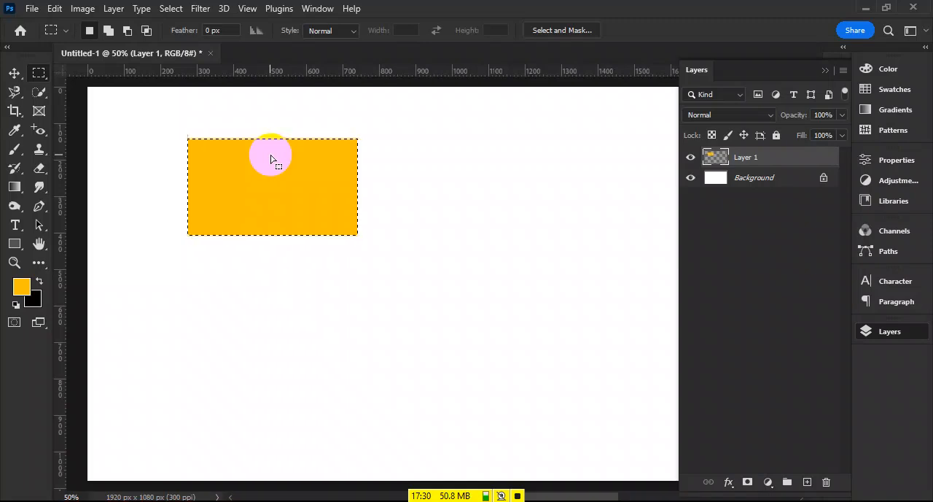
- Draw a rectangular selection about 685 by 445 px beside the orange-yellow rectangle, fill it with black on a new layer and deselect
left_click_drag(396, 176, 644, 337)
left_click(807, 480)
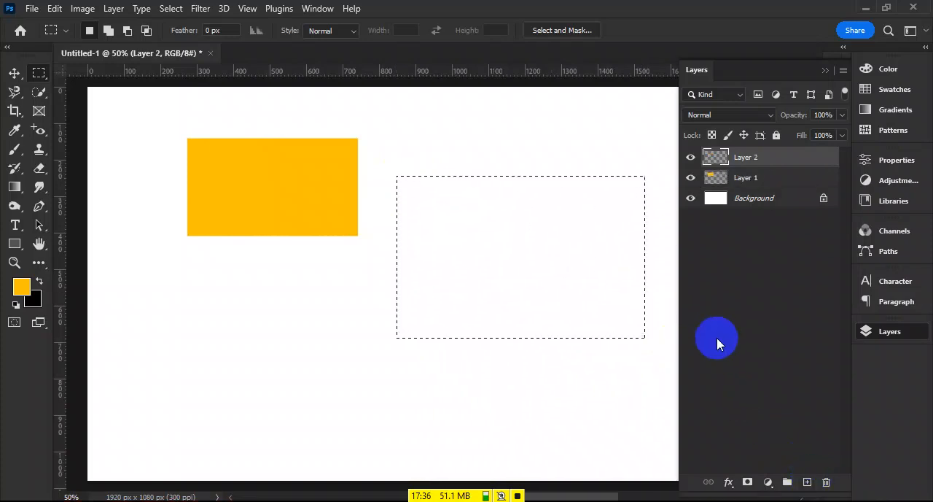
key("ctrl+BackSpace")
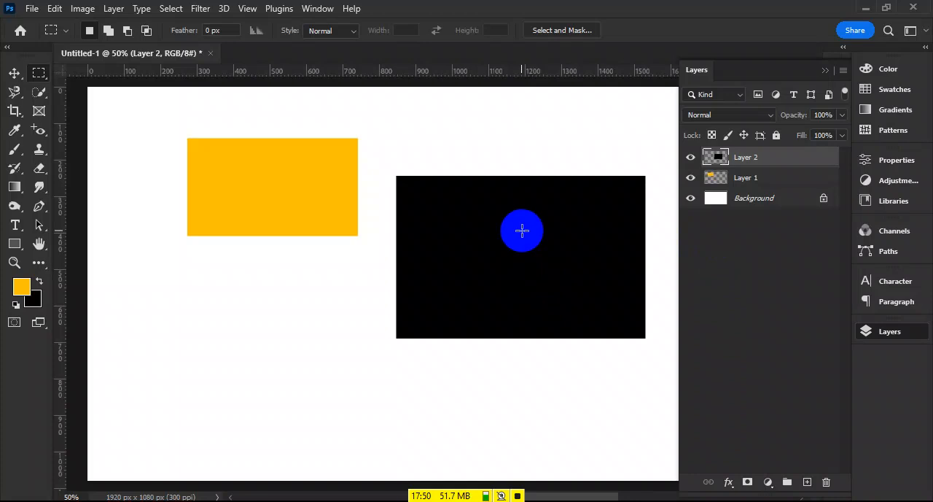
left_click_drag(522, 231, 509, 218)
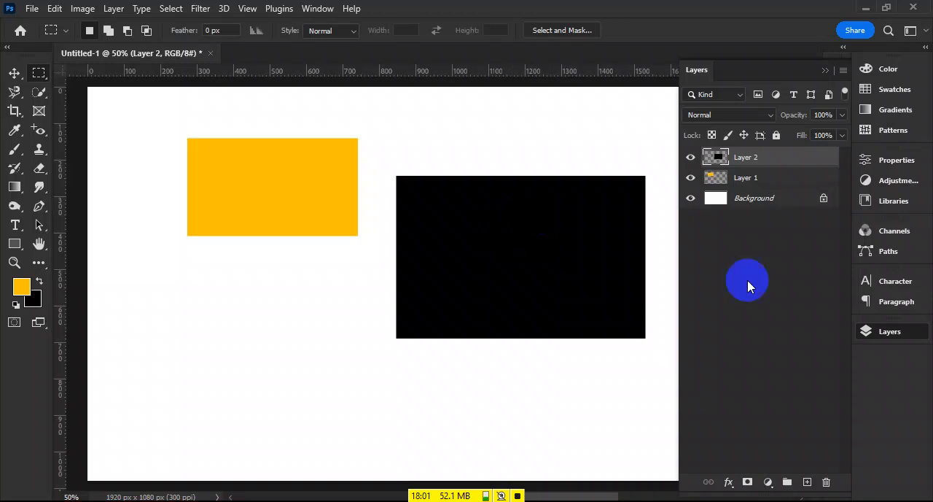
- Delete both rectangle layers and fill a rectangular selection about 610 by 255 px with orange-yellow on a new layer near the canvas's upper-left corner
left_click(826, 482)
left_click(826, 482)
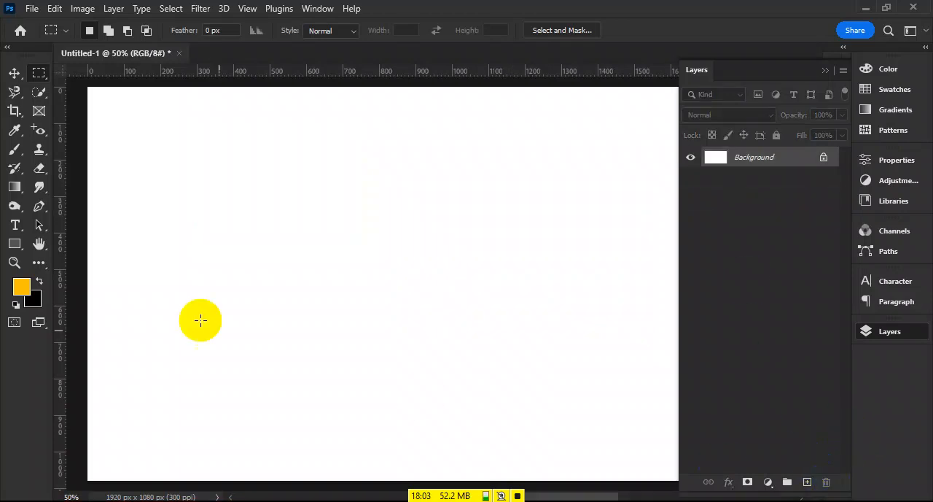
left_click_drag(138, 124, 359, 218)
left_click(807, 481)
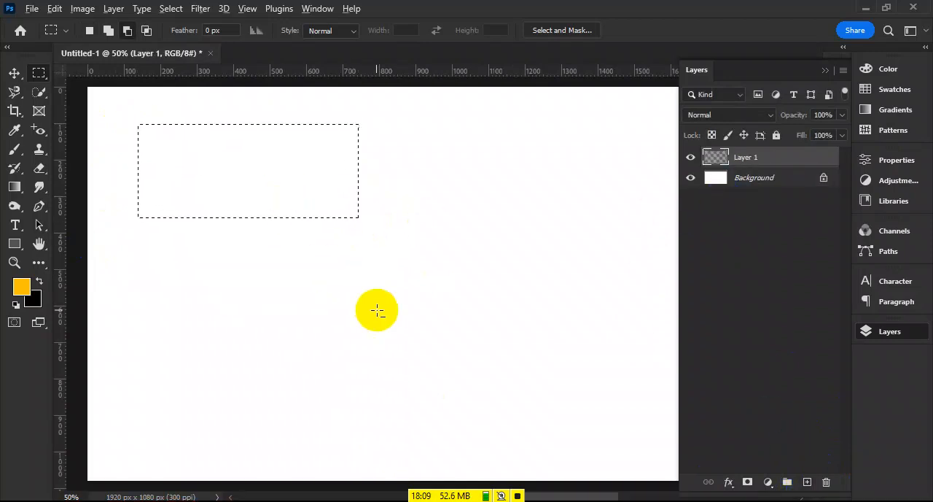
key("alt+BackSpace")
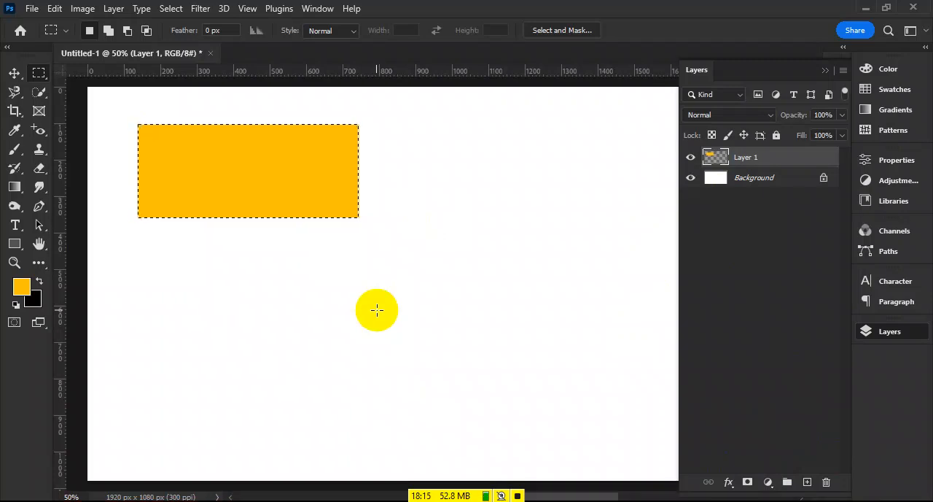
- Draw a rectangular selection about 670 by 265 px diagonally below the orange-yellow rectangle and fill it with black on a new layer
left_click_drag(360, 242, 604, 339)
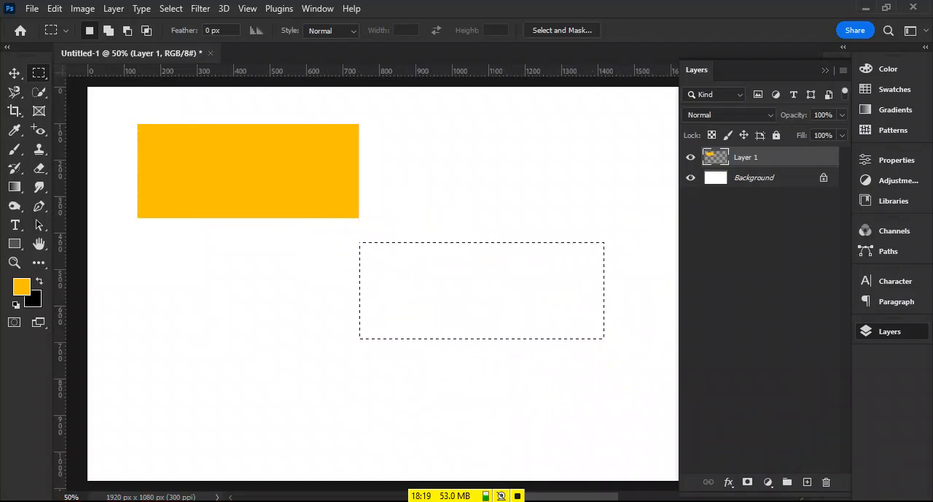
left_click(807, 481)
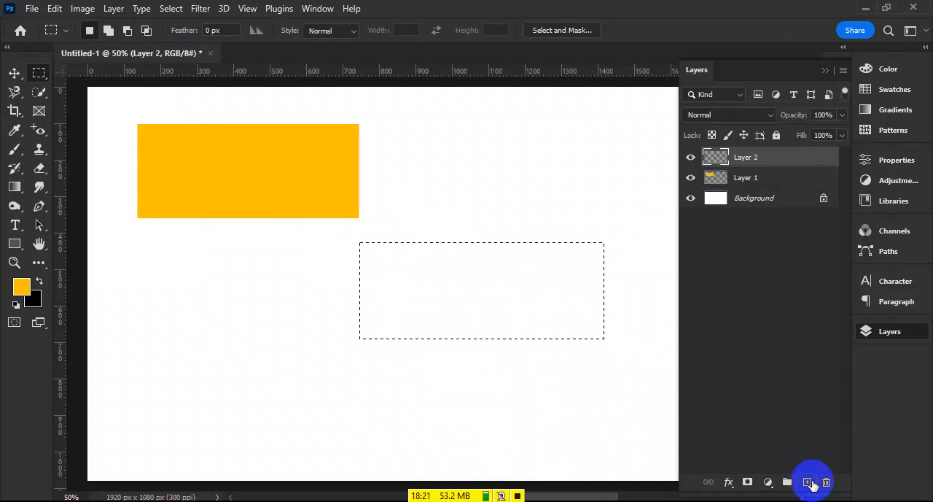
key("ctrl+BackSpace")
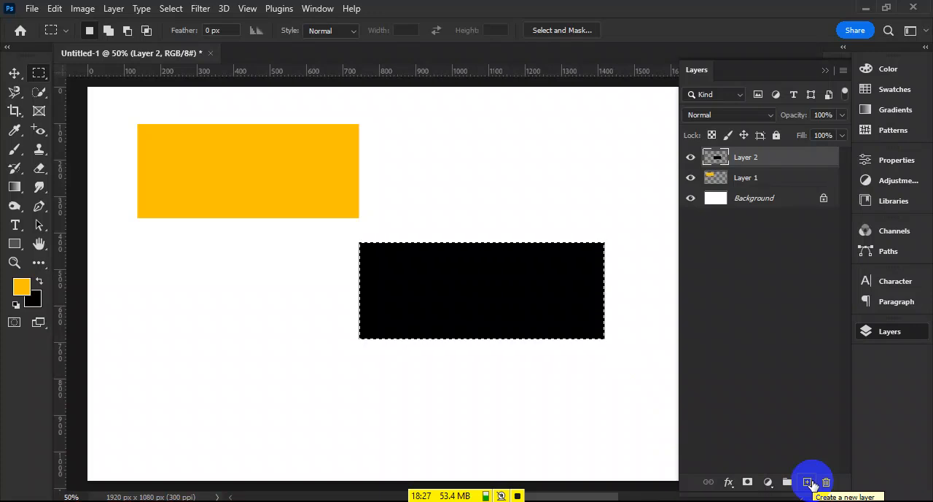
- Set the foreground color to muted purple #8c507f, fill the selected black rectangle with it and deselect
left_click(17, 286)
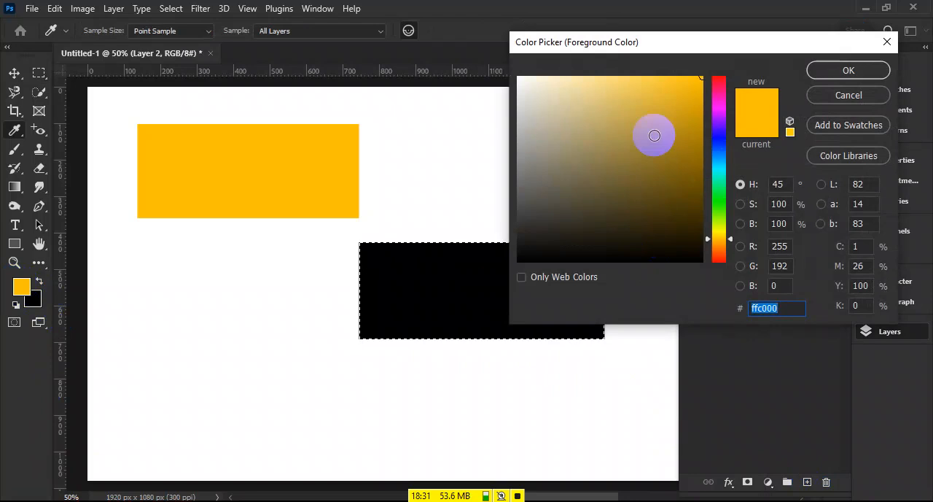
left_click(724, 118)
mouse_move(726, 116)
left_mouse_down()
mouse_move(724, 100)
mouse_move(691, 156)
mouse_move(687, 73)
mouse_move(713, 204)
mouse_move(716, 195)
left_mouse_up()
left_click(690, 86)
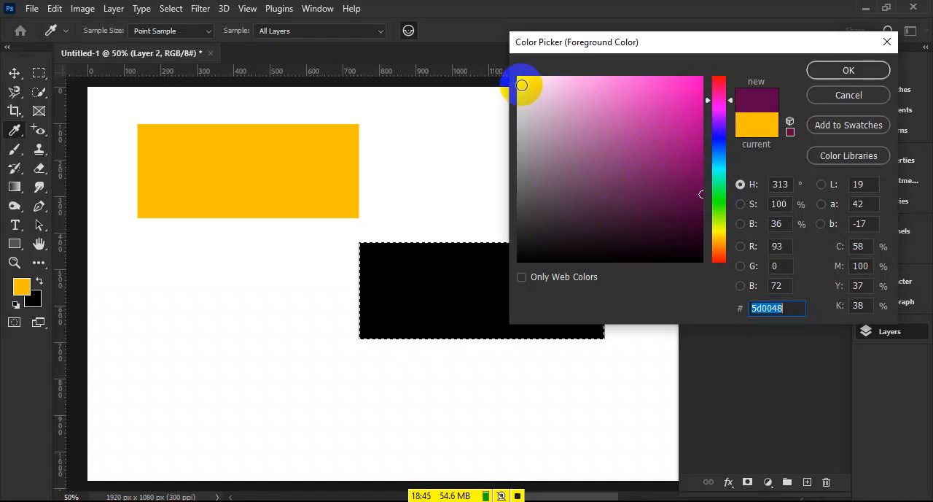
left_click_drag(522, 82, 514, 67)
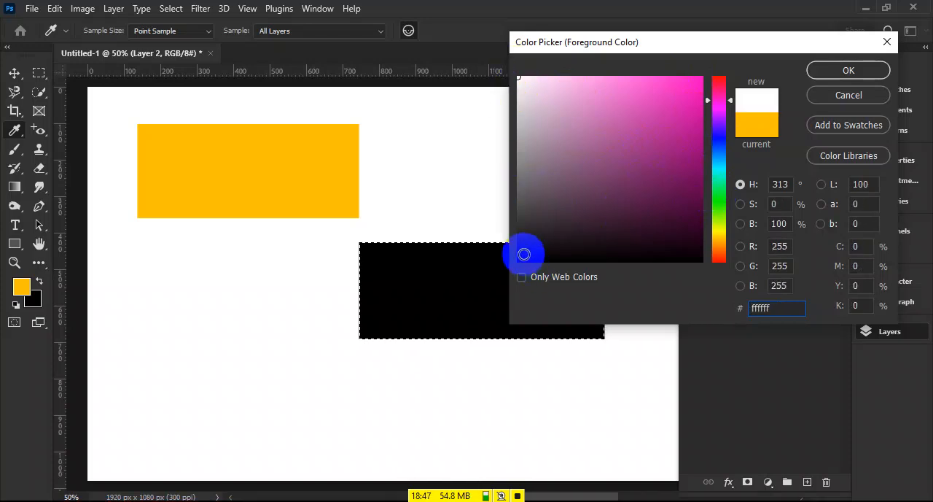
left_click_drag(524, 254, 506, 271)
mouse_move(649, 137)
left_mouse_down()
mouse_move(595, 127)
mouse_move(566, 150)
mouse_move(616, 134)
mouse_move(612, 159)
mouse_move(597, 160)
left_mouse_up()
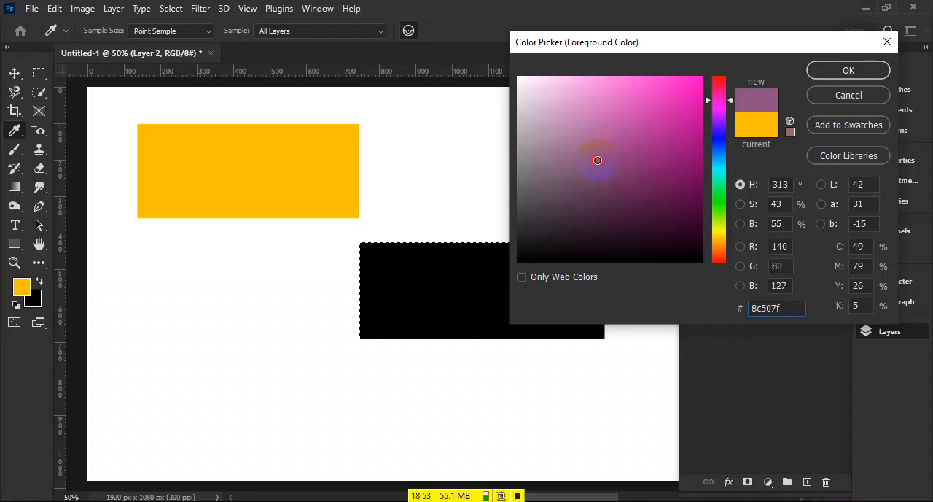
left_click(815, 73)
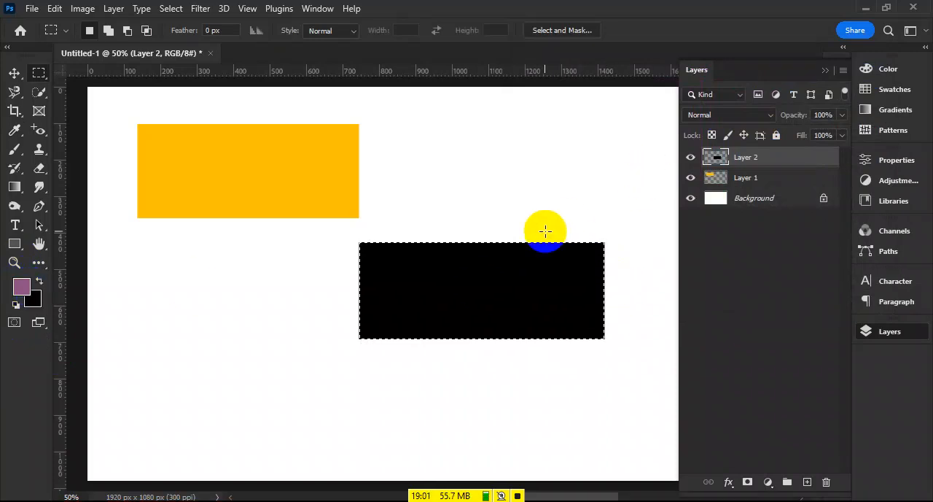
key("alt+BackSpace")
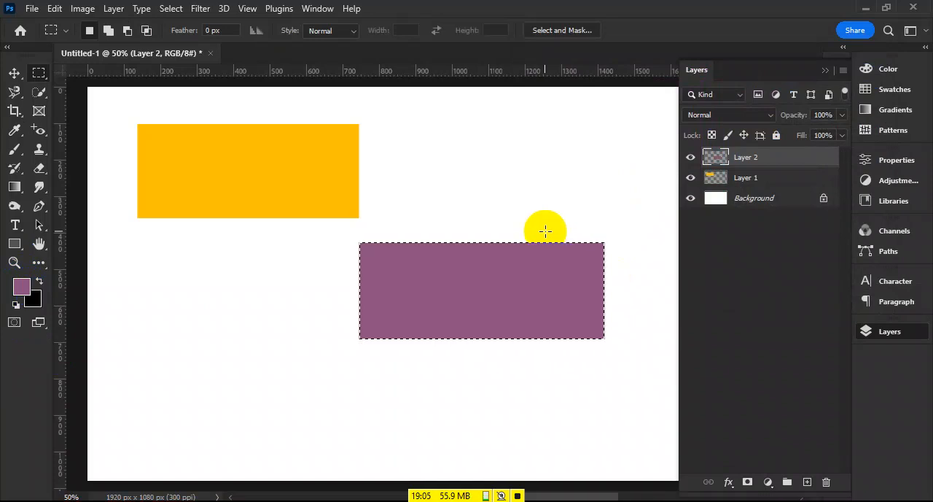
left_click(551, 235)
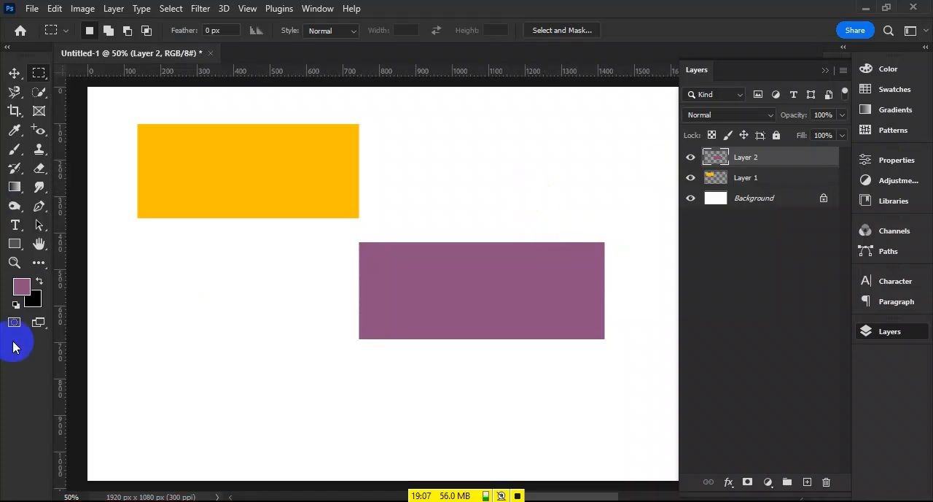
- Set the background color to a fully saturated bright green
left_click(30, 300)
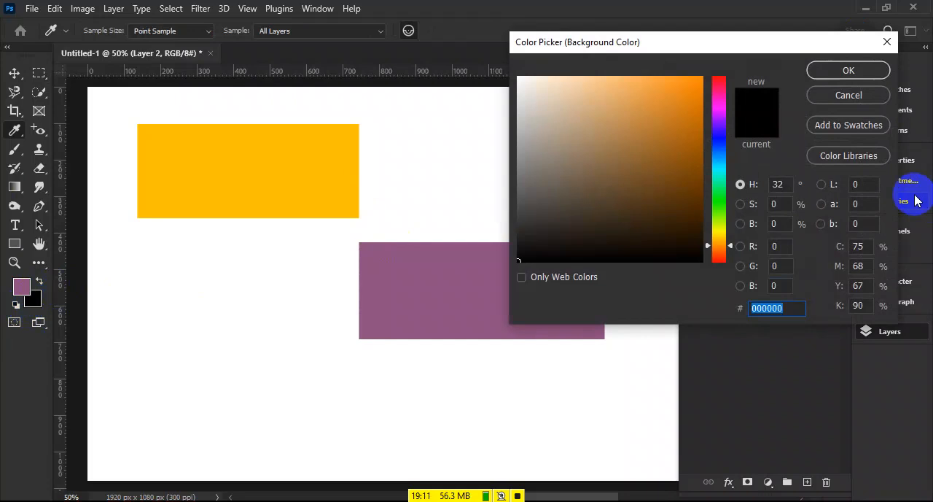
left_click_drag(683, 111, 702, 77)
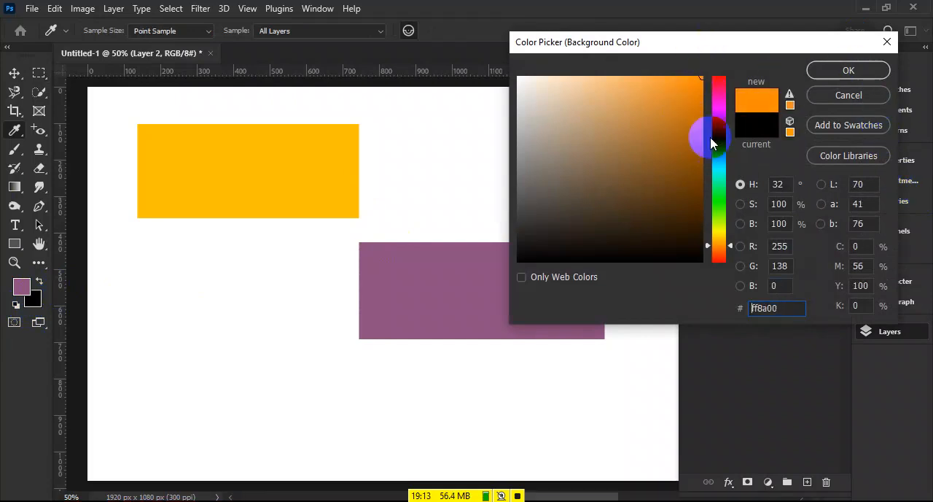
left_click(717, 206)
left_click(847, 71)
- Draw a rectangular selection about 400 by 185 px below the orange-yellow rectangle, fill it with the green background color on a new layer and deselect
key("m")
left_click_drag(168, 285, 307, 348)
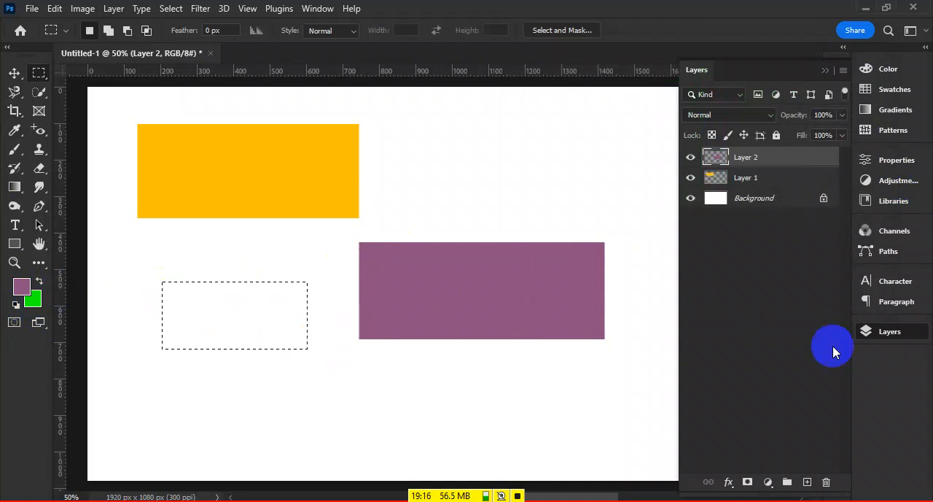
left_click(810, 481)
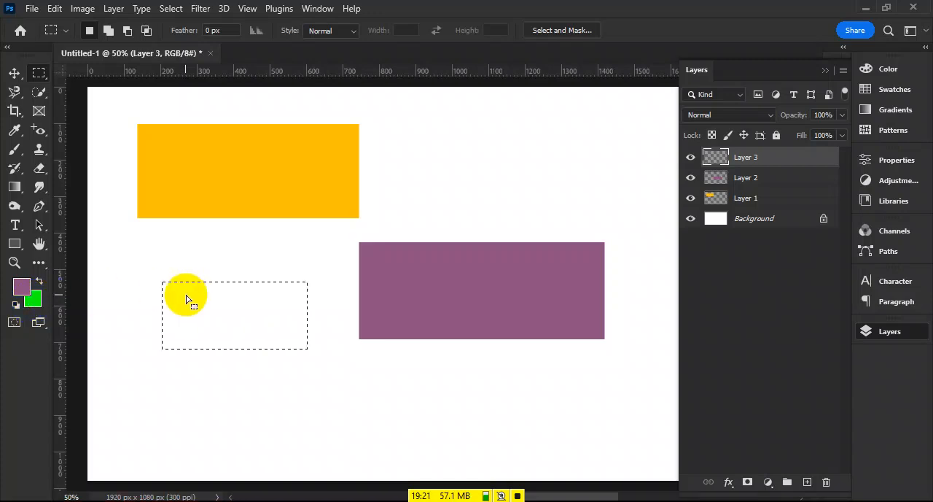
key("ctrl+BackSpace")
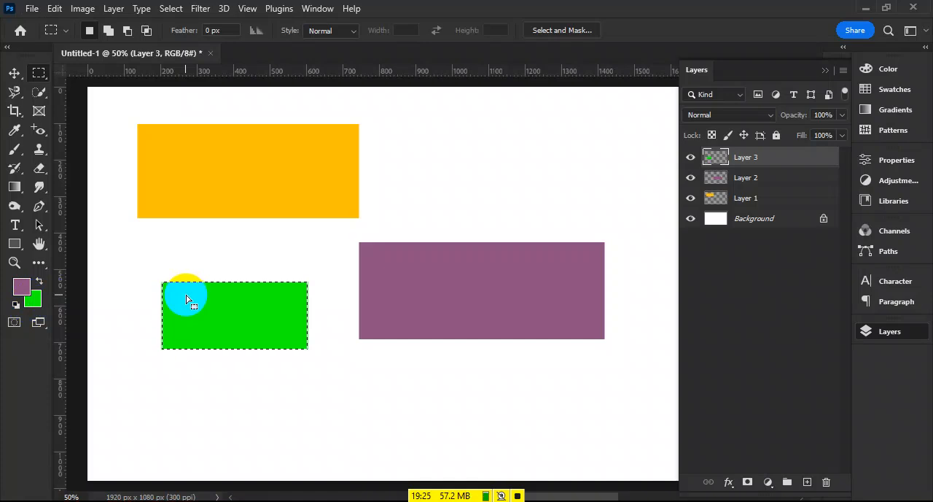
left_click(185, 296)
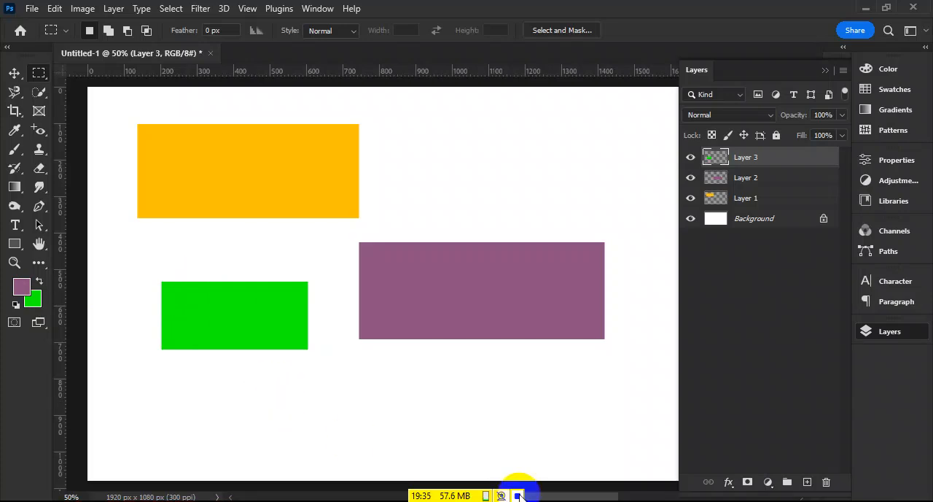
- Move the purple rectangle over the lower part of the orange-yellow one, and the green rectangle over both, flush with the orange-yellow top edge
left_click(14, 74)
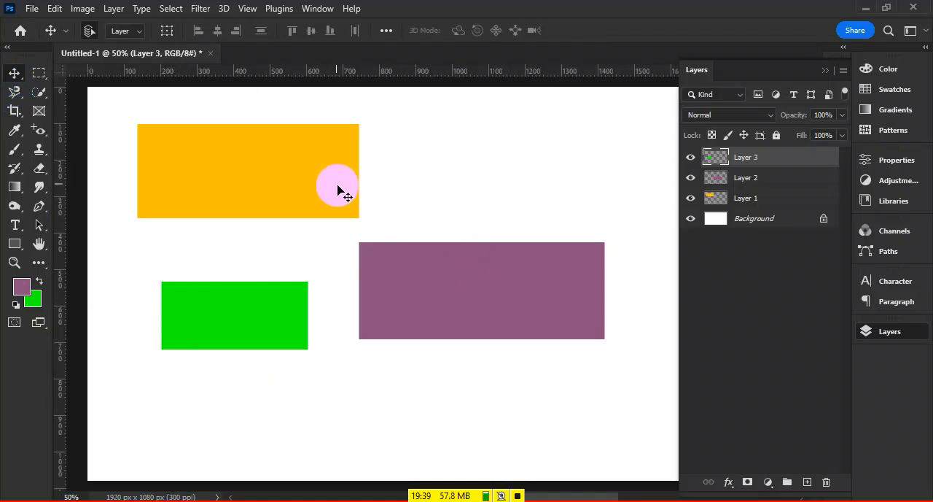
left_click_drag(519, 339, 409, 211)
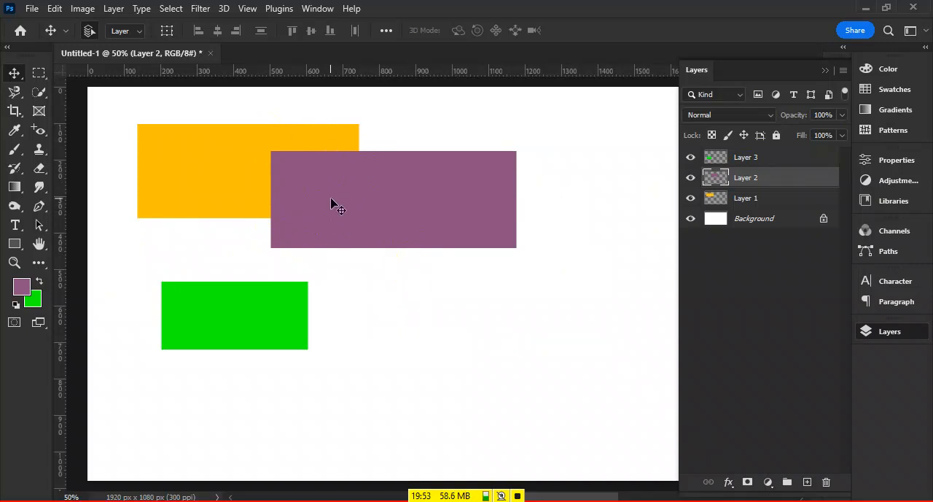
left_click_drag(332, 201, 186, 198)
left_click(207, 323)
left_click_drag(254, 321, 269, 165)
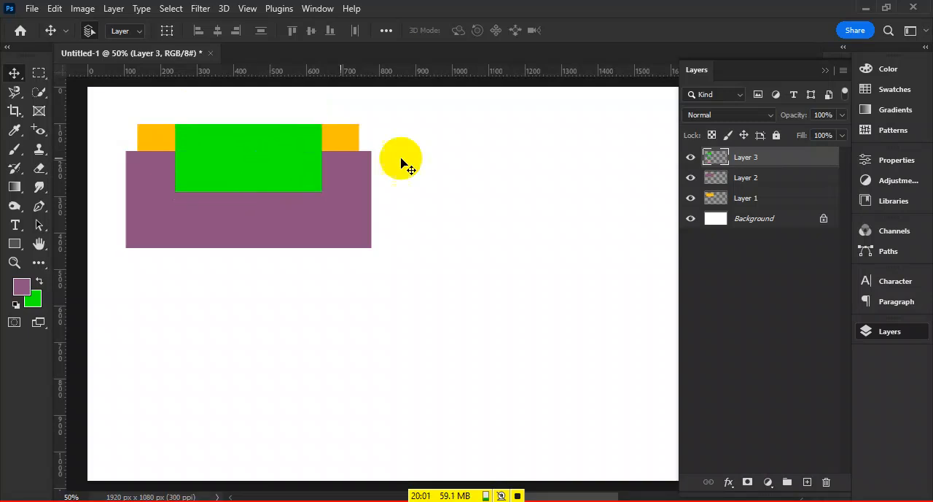
- Select all three rectangle layers together, move them as one toward the middle of the canvas and deselect the layers
left_click(477, 166)
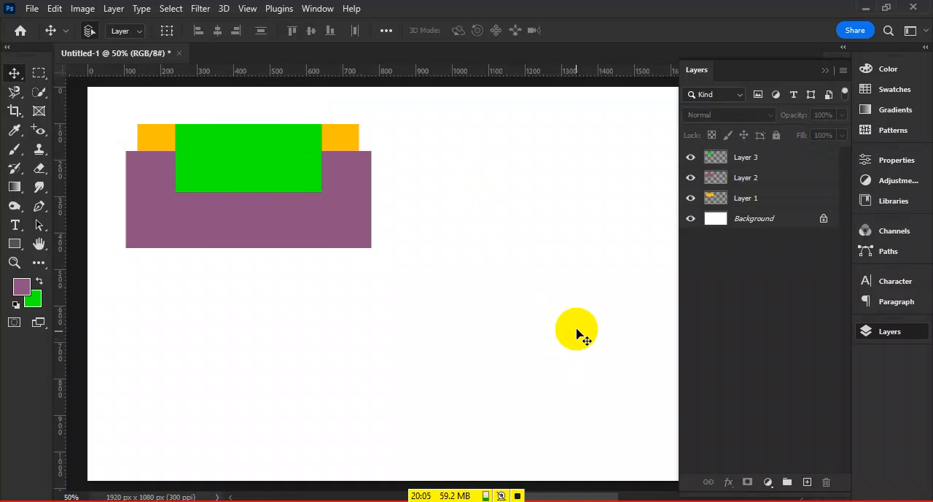
left_click_drag(478, 137, 294, 243)
left_click_drag(274, 157, 400, 264)
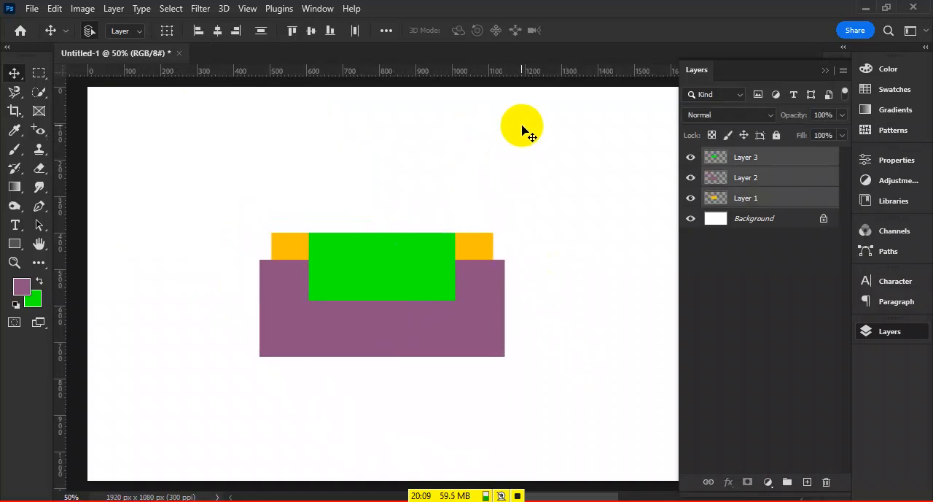
left_click(525, 132)
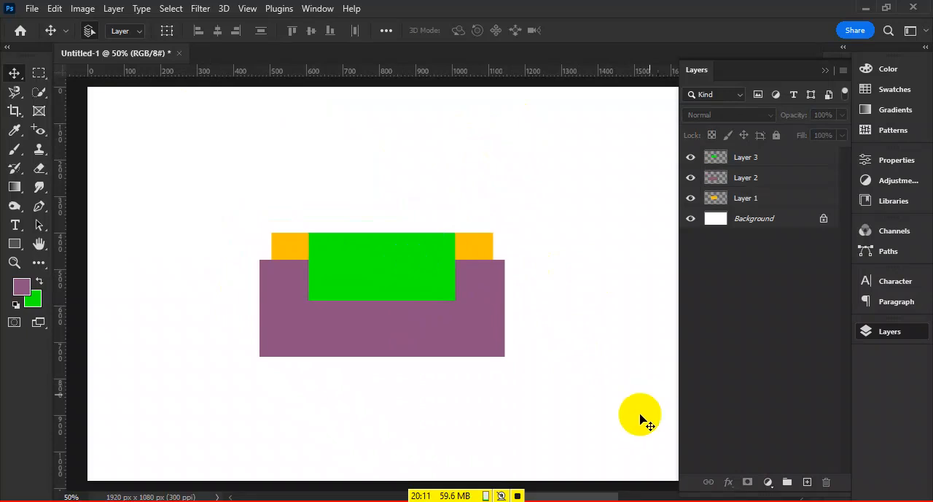